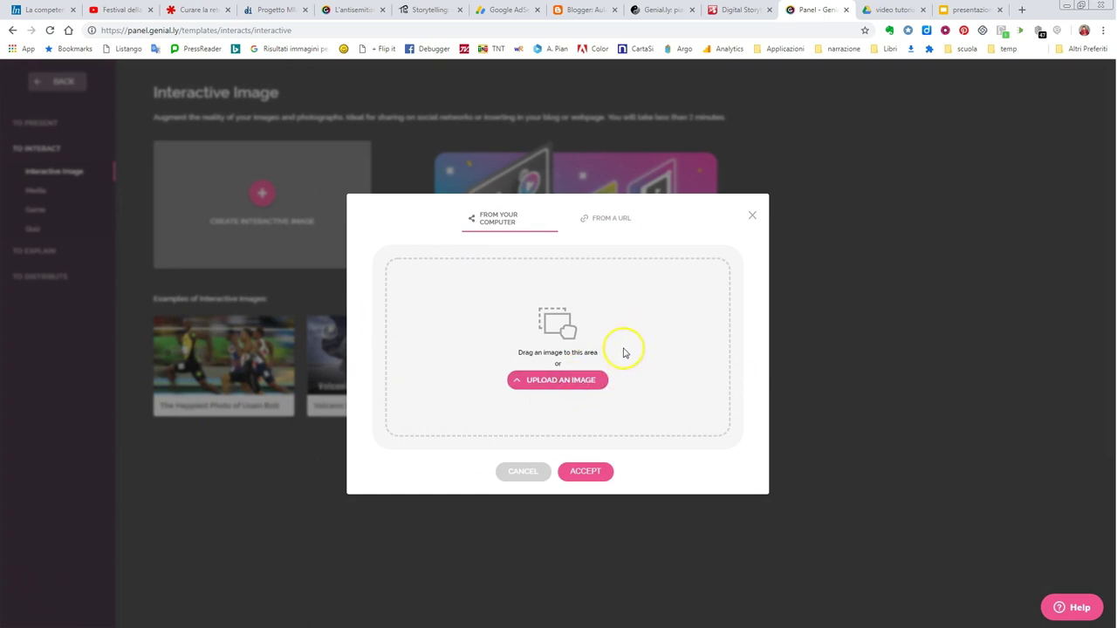
- Upload the mamuthones parade photo from the computer, create an interactive image from it and dismiss the editor's introduction
left_click(559, 384)
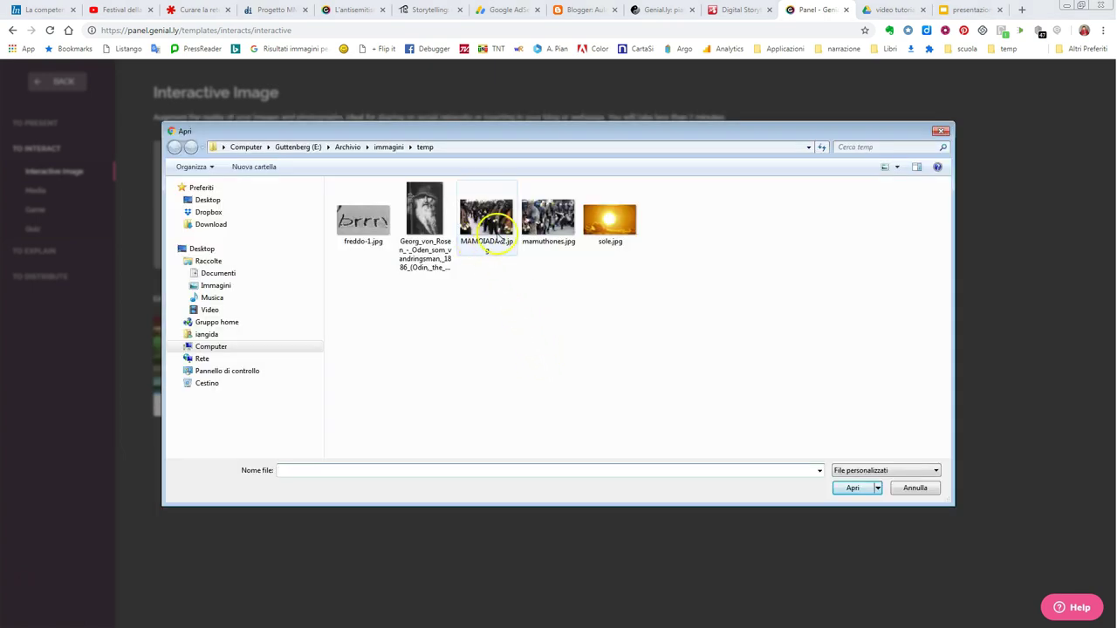
double_click(549, 234)
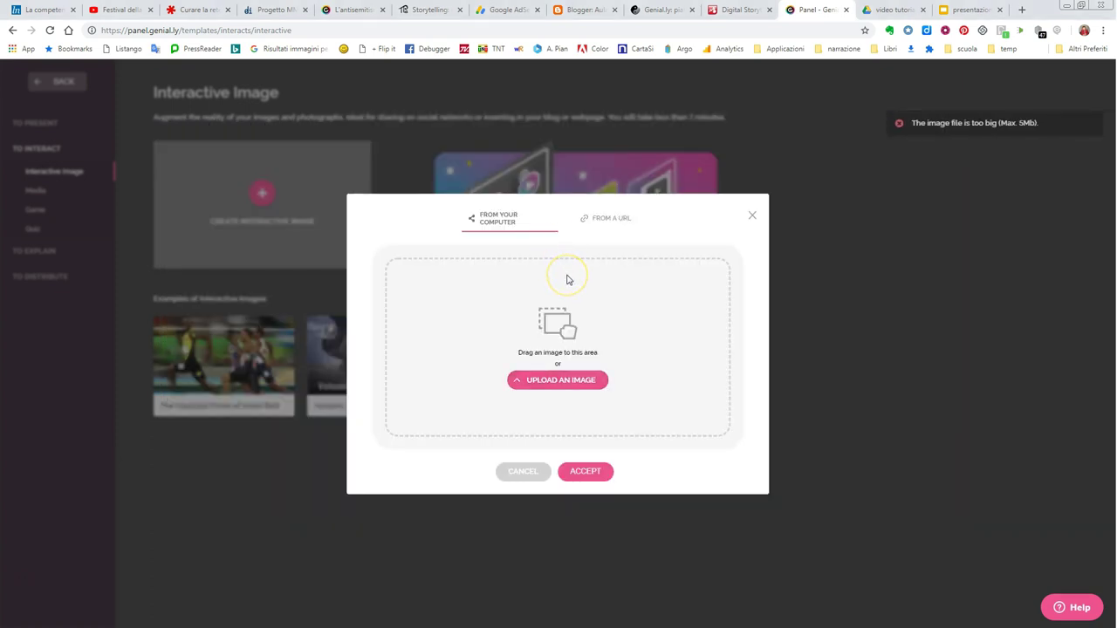
left_click(538, 379)
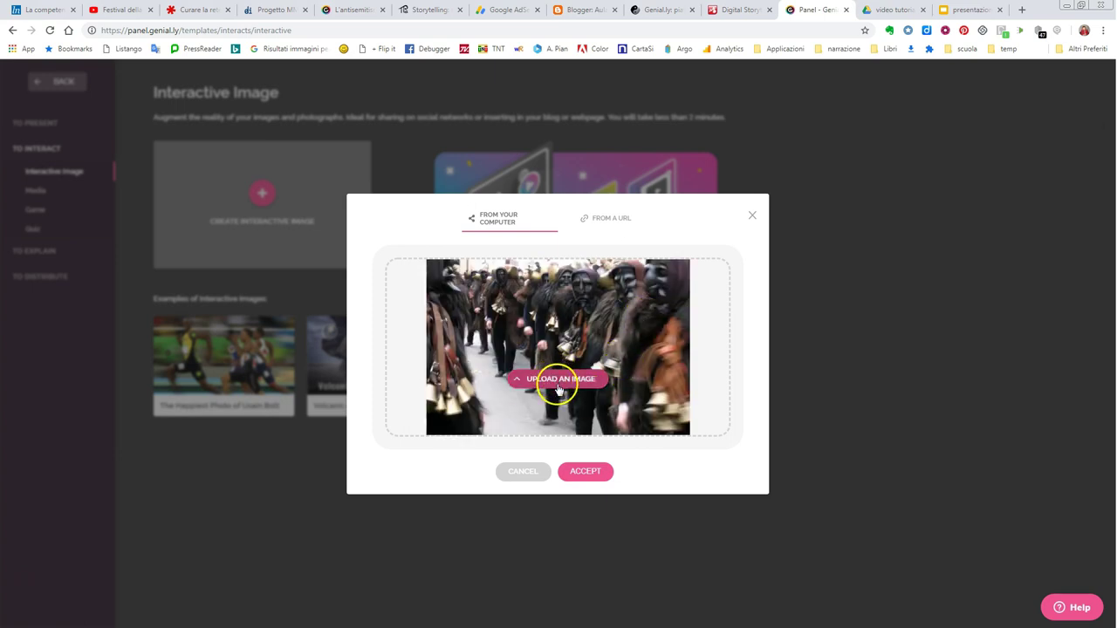
left_click(590, 473)
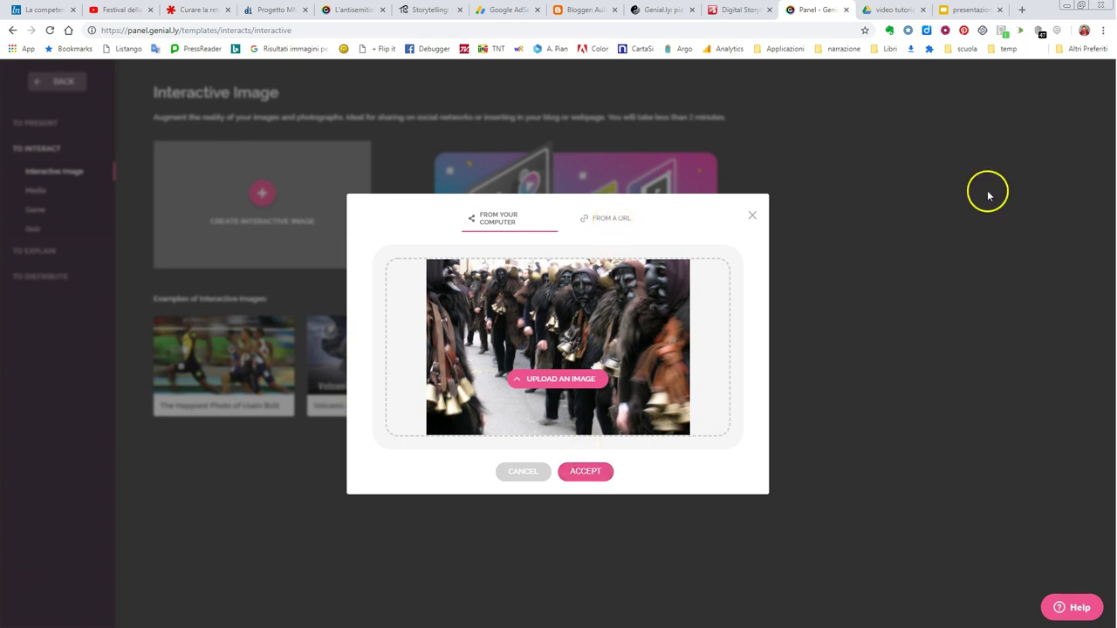
left_click(587, 474)
left_click(587, 476)
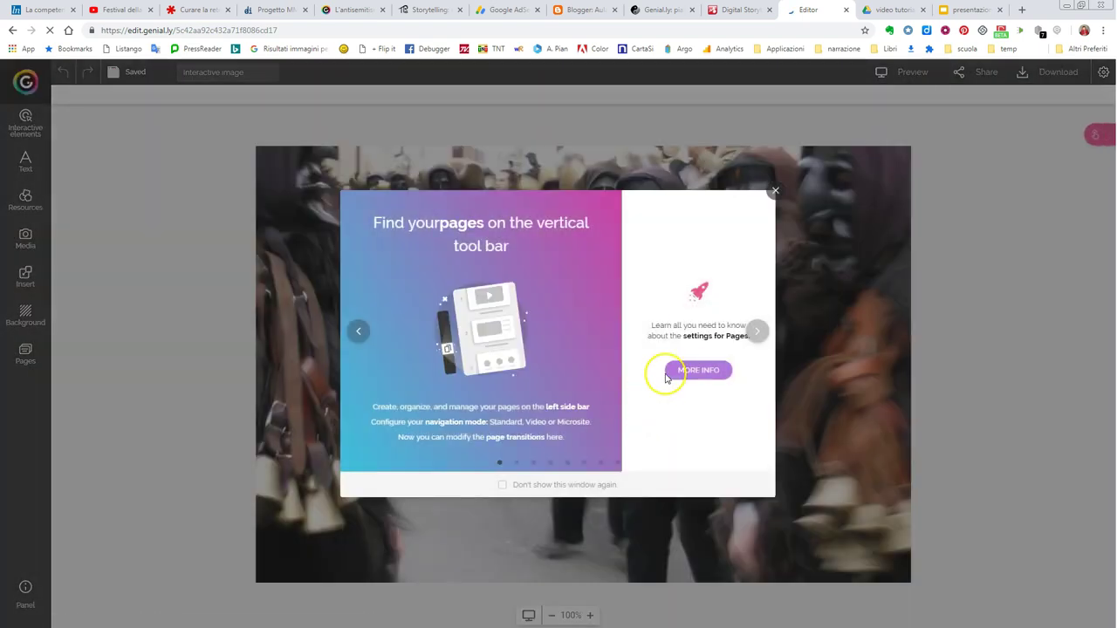
left_click(774, 193)
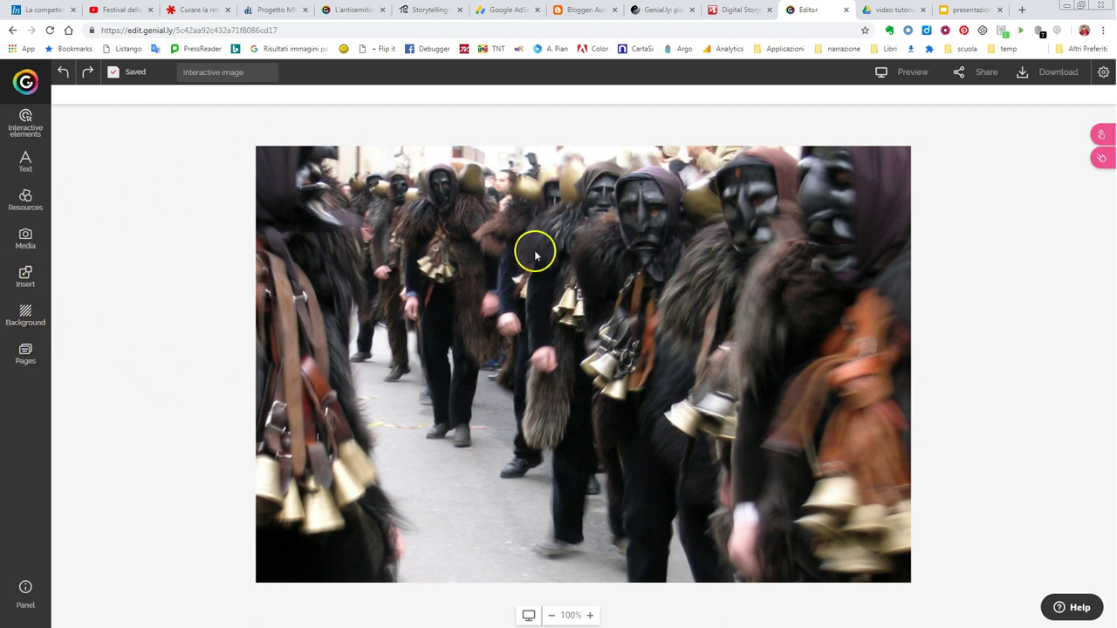
- Examine the interactivity and animation settings and the interactive element types: buttons, markers, social networks and invisible area
left_click(1106, 136)
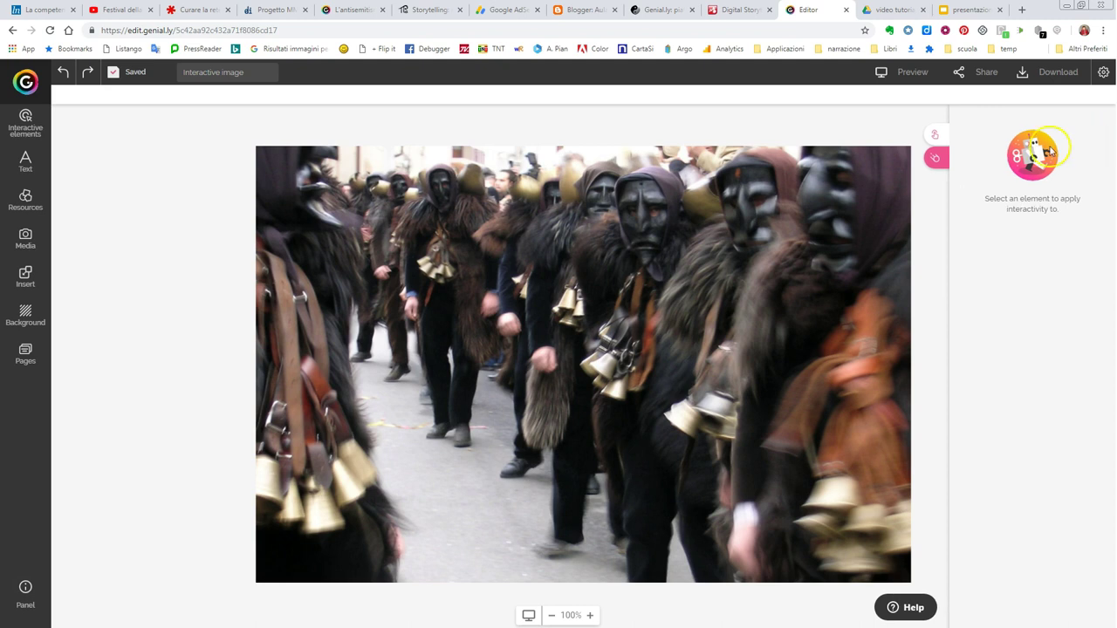
left_click(935, 136)
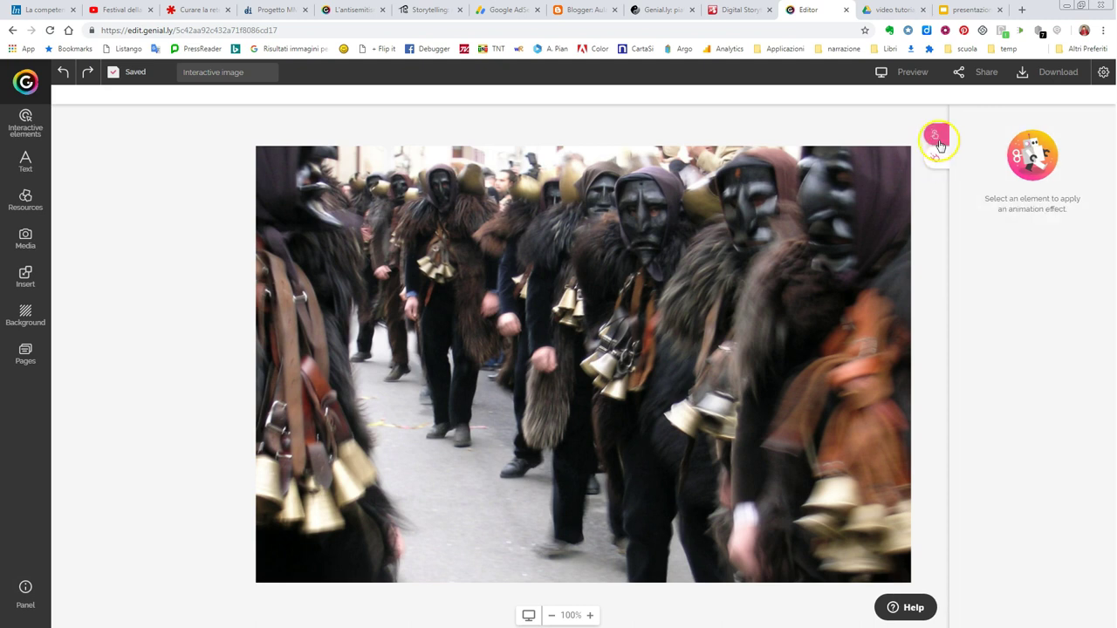
left_click(883, 125)
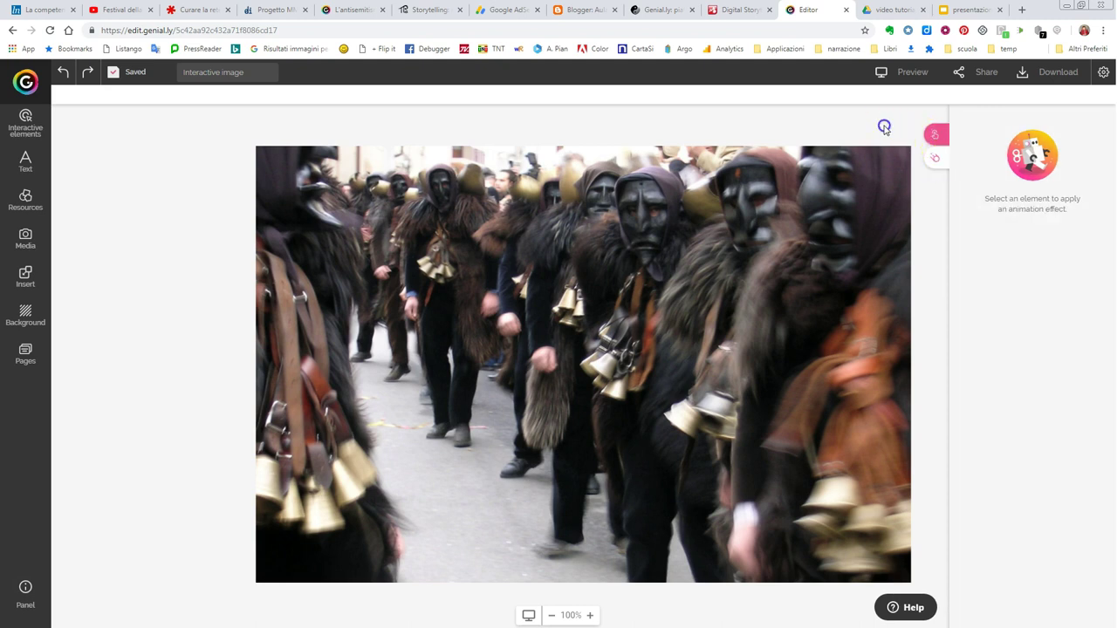
left_click(33, 124)
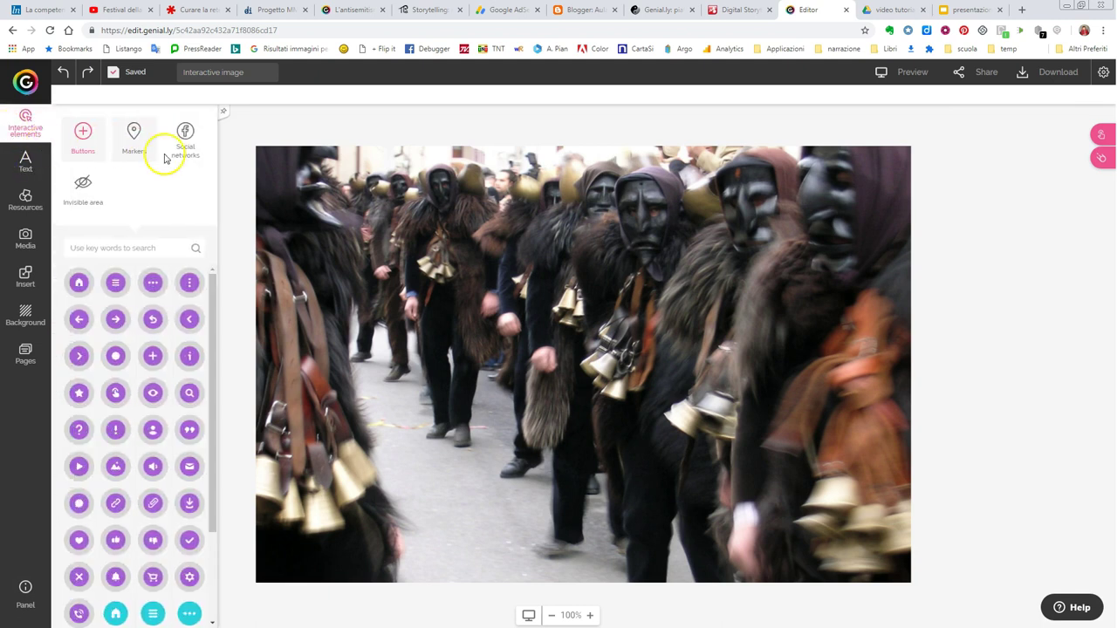
scroll(122, 301, "down", 3)
scroll(149, 305, "up", 3)
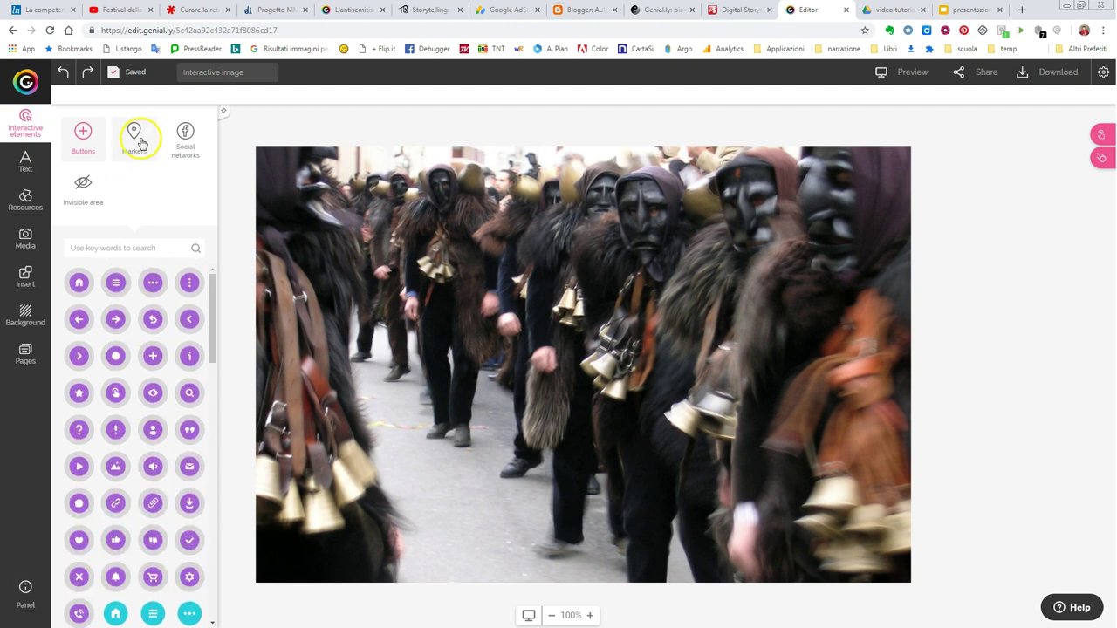
left_click(137, 139)
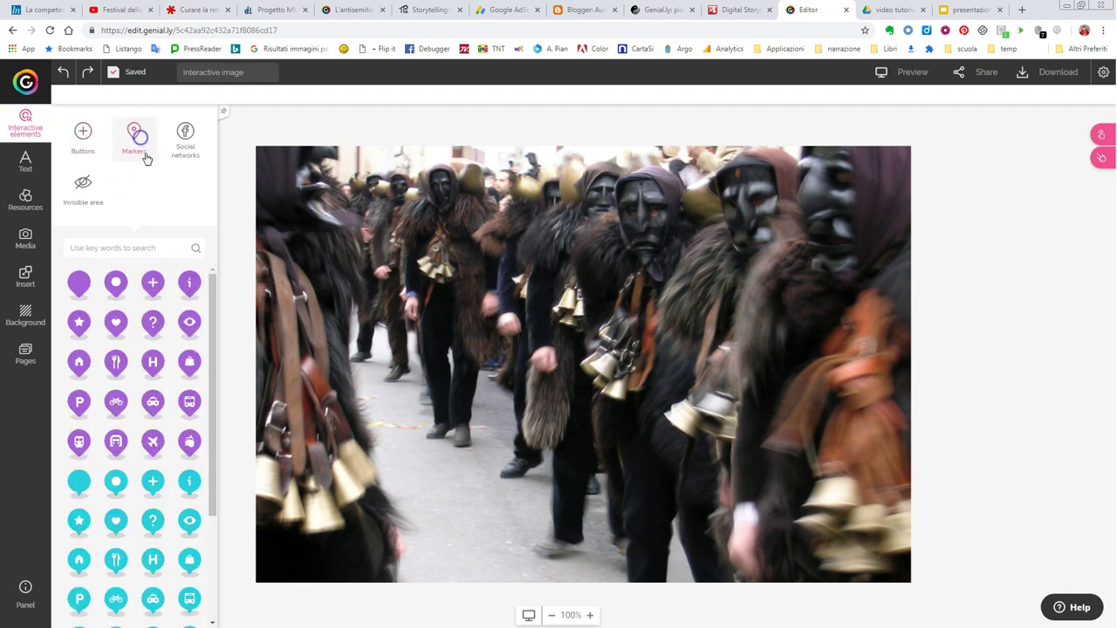
left_click(201, 145)
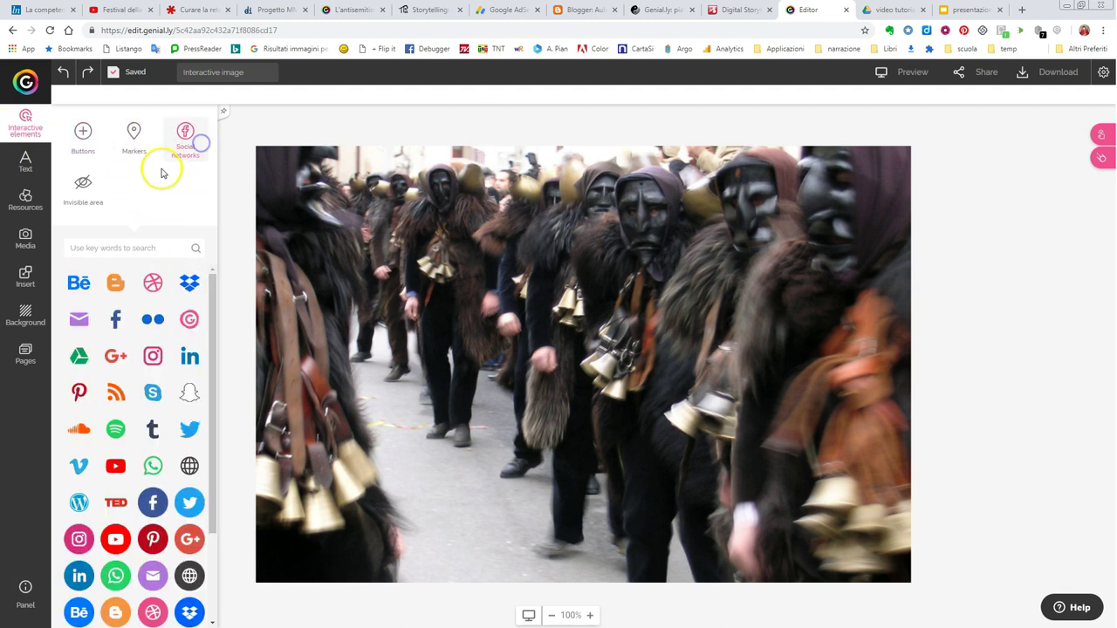
left_click(85, 197)
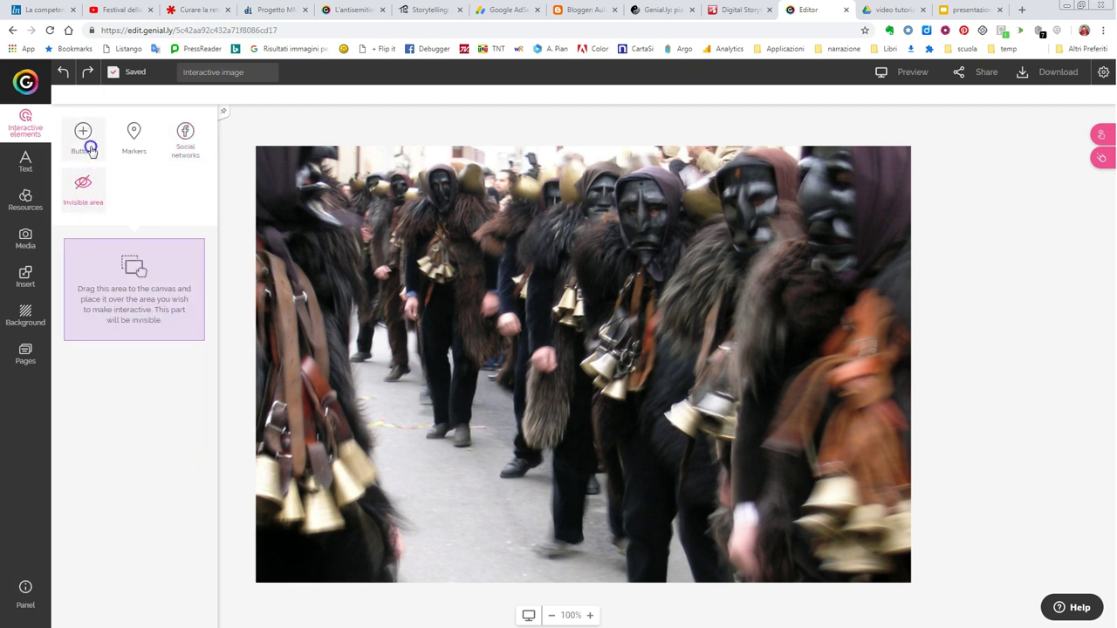
left_click(87, 147)
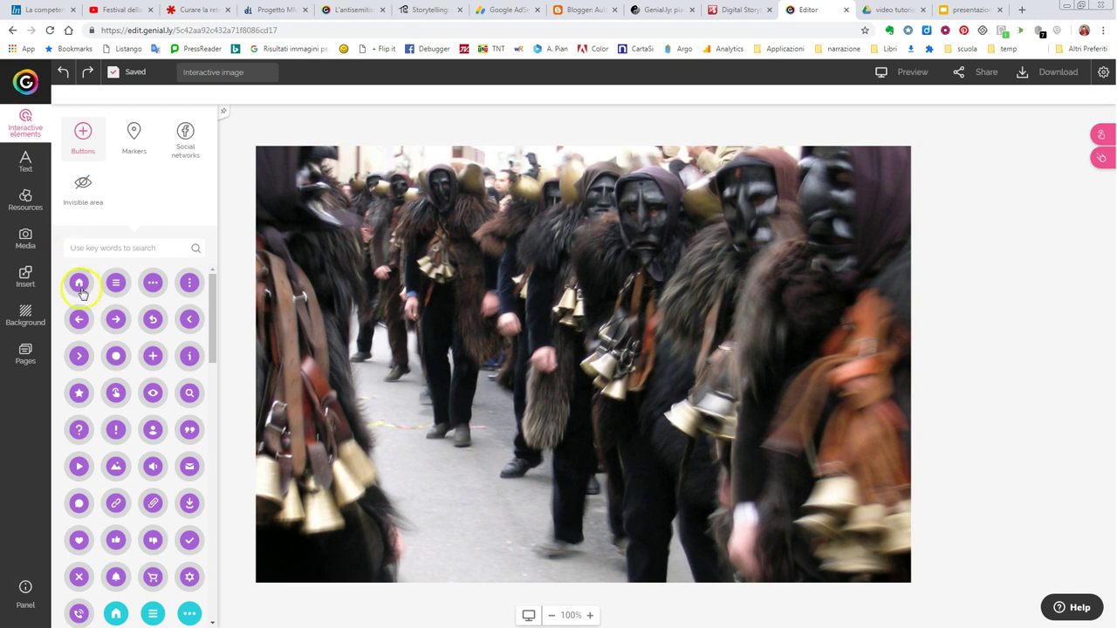
- Place a plain marker on the photo and colour it red with hex value DA1839
left_click(133, 135)
left_click_drag(75, 280, 379, 210)
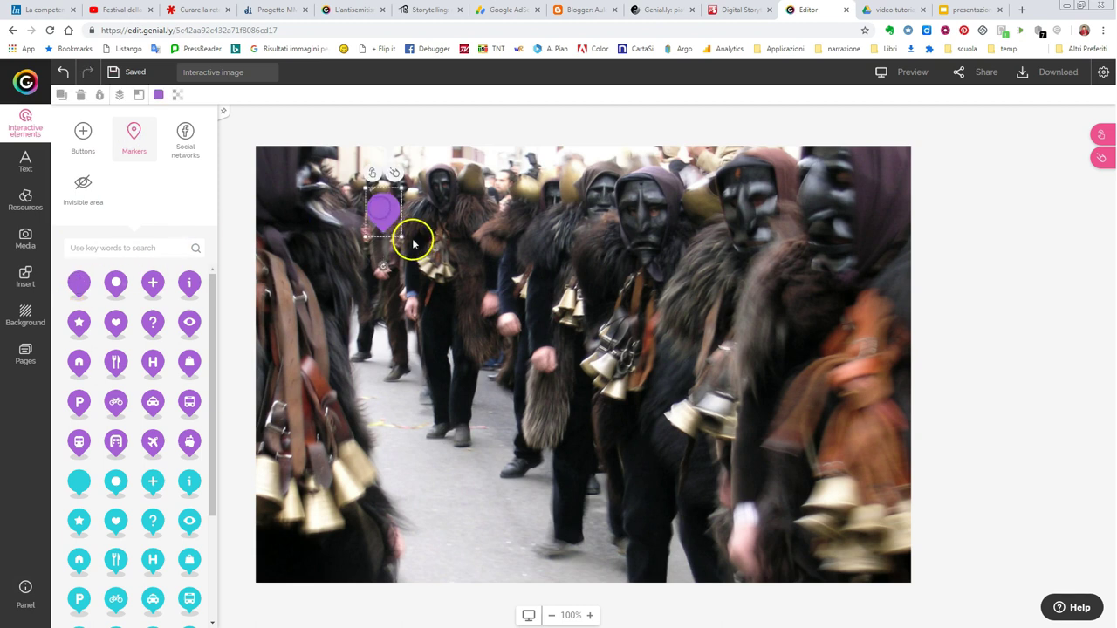
left_click(158, 97)
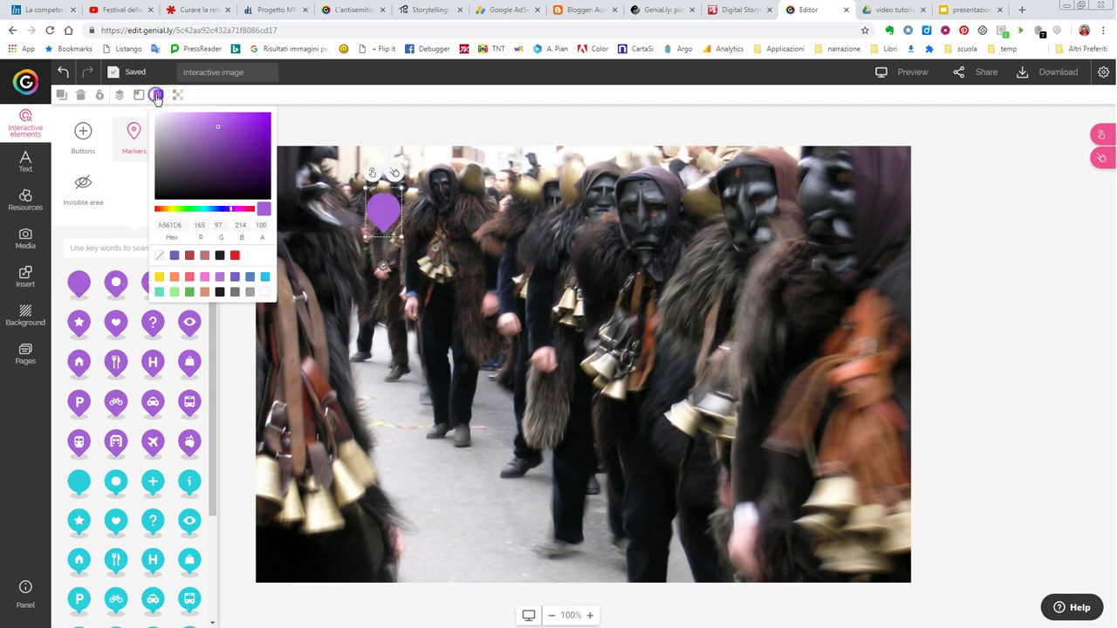
left_click(252, 208)
left_click(257, 125)
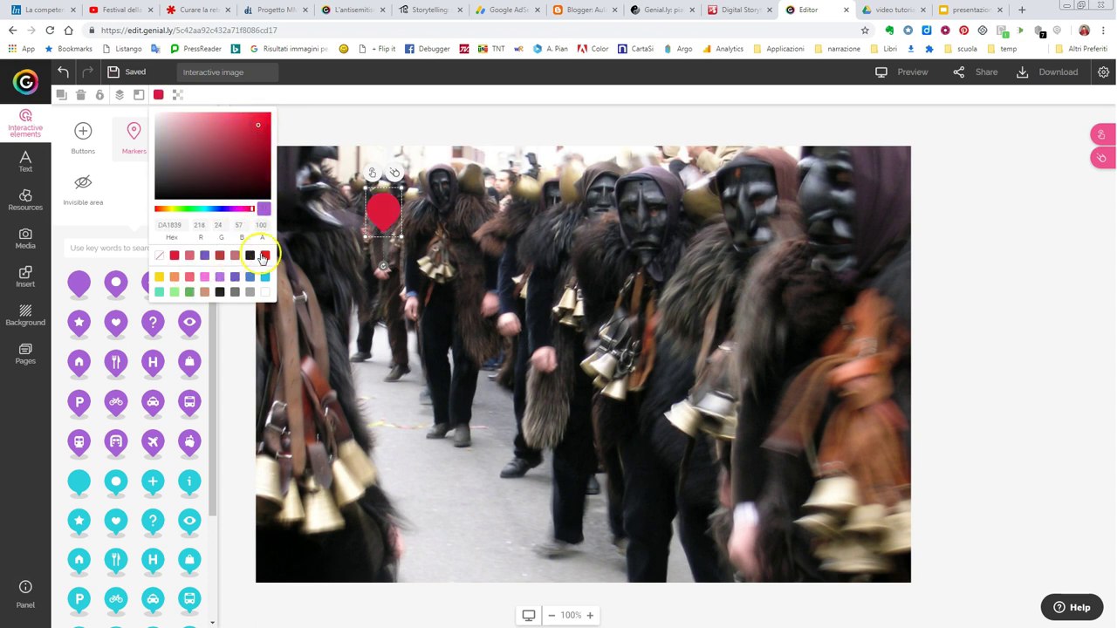
left_click(310, 266)
- Shrink the red marker and place it on the chest of the masked figure in the background
mouse_move(376, 211)
left_mouse_down()
mouse_move(434, 252)
mouse_move(442, 240)
mouse_move(430, 261)
mouse_move(516, 212)
mouse_move(449, 266)
mouse_move(460, 252)
mouse_move(422, 266)
left_mouse_up()
left_click(449, 233)
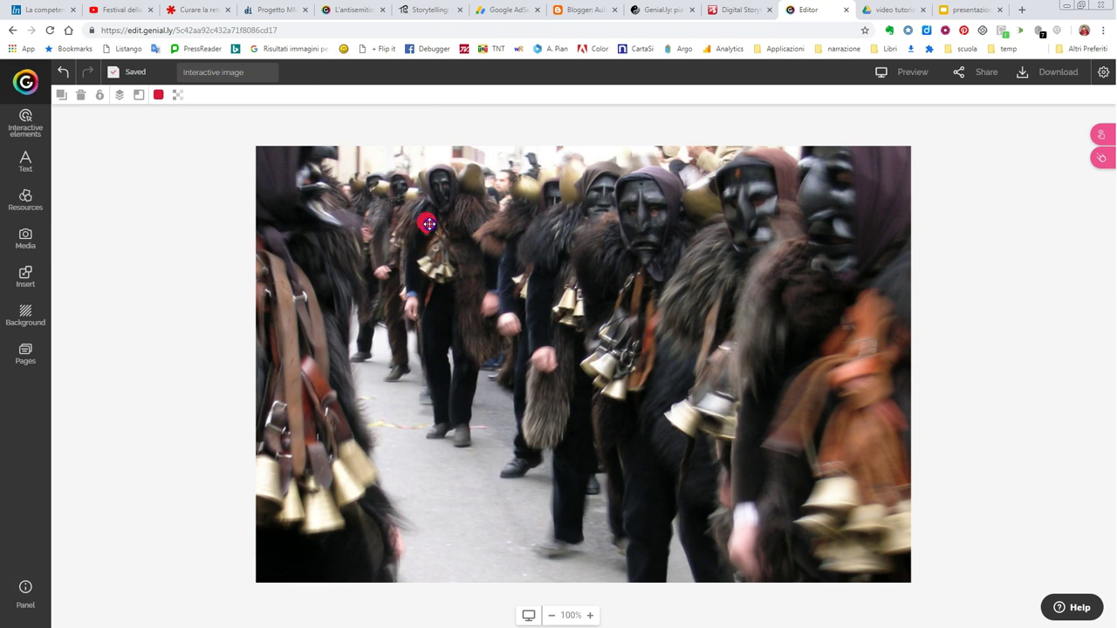
- Give the red marker the Turn On entrance animation
left_click(429, 224)
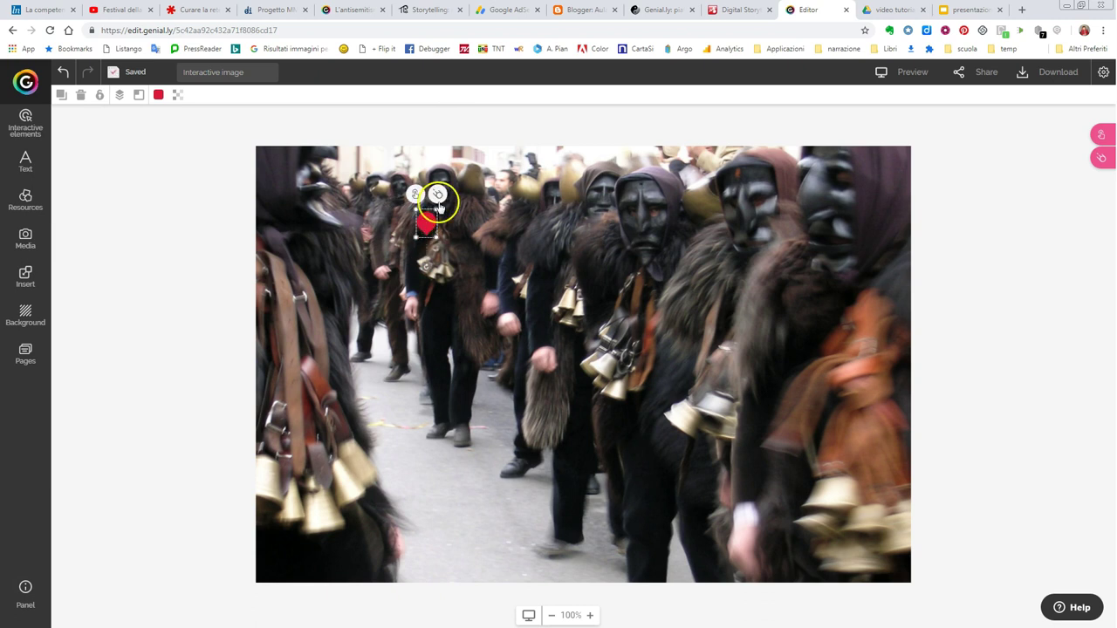
left_click(438, 195)
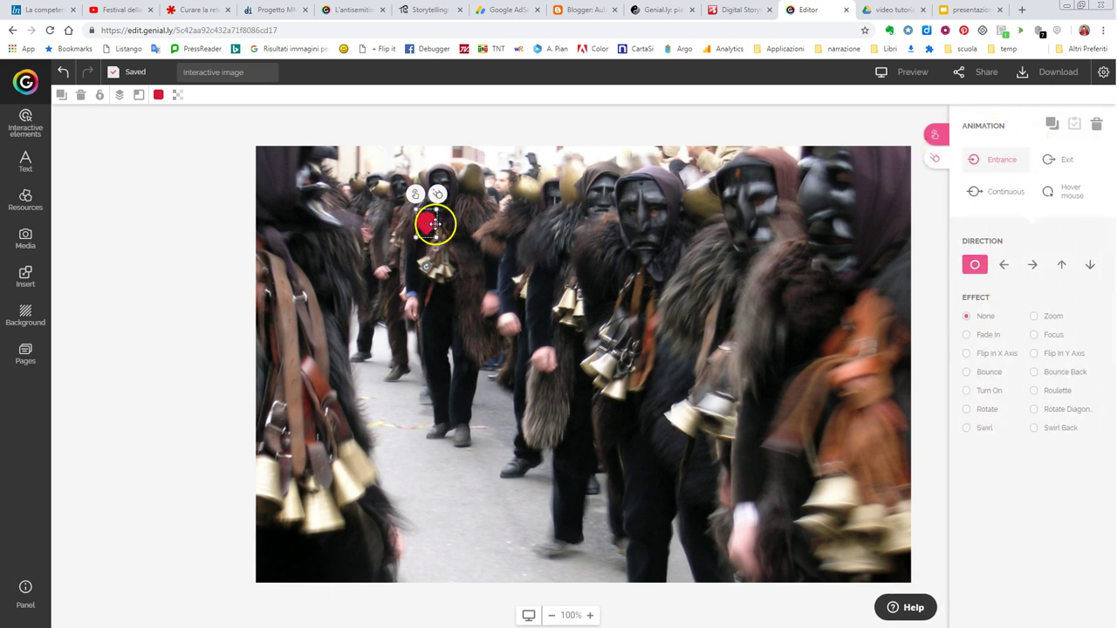
left_click(984, 334)
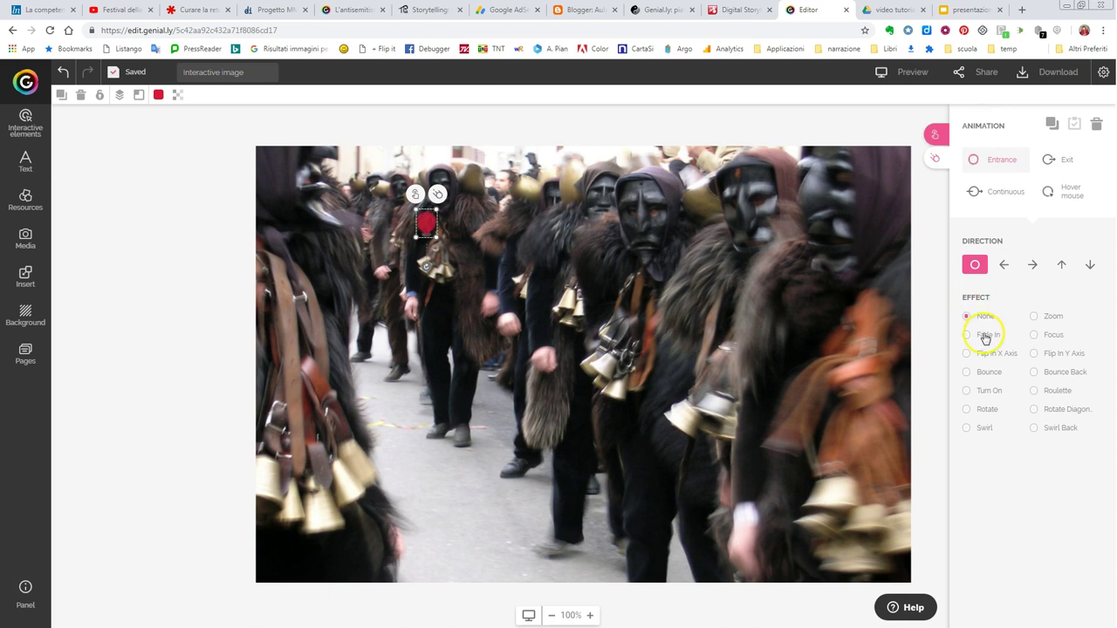
left_click(985, 336)
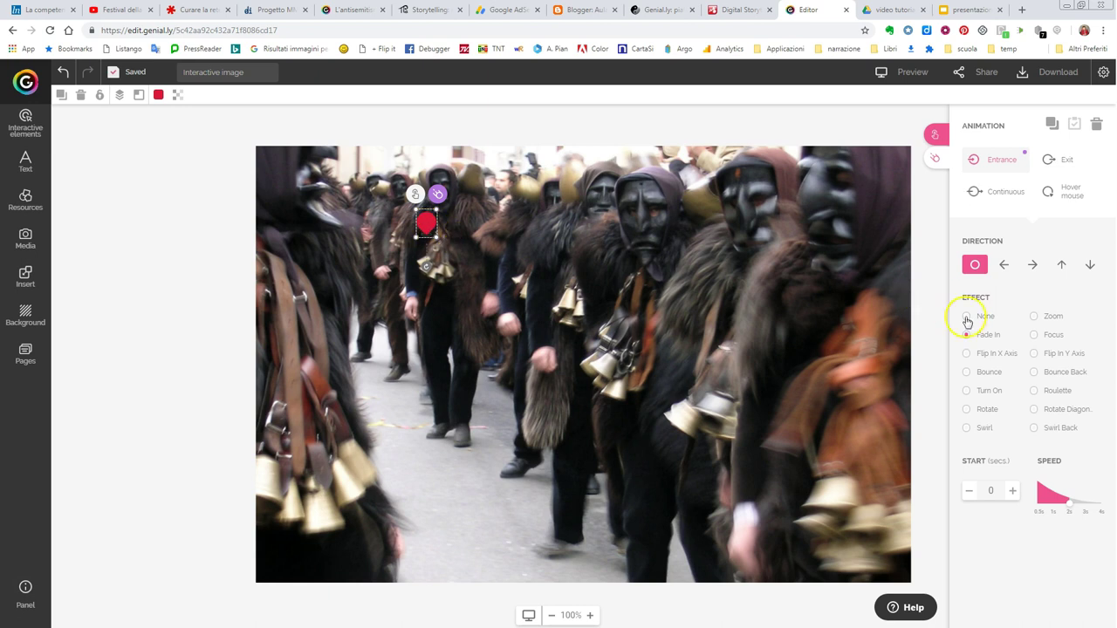
left_click(993, 397)
- Add a Tooltip interactivity to the red marker and enter the text "er bio regiowerèoie rtèwerio ewr tbert"
left_click(416, 196)
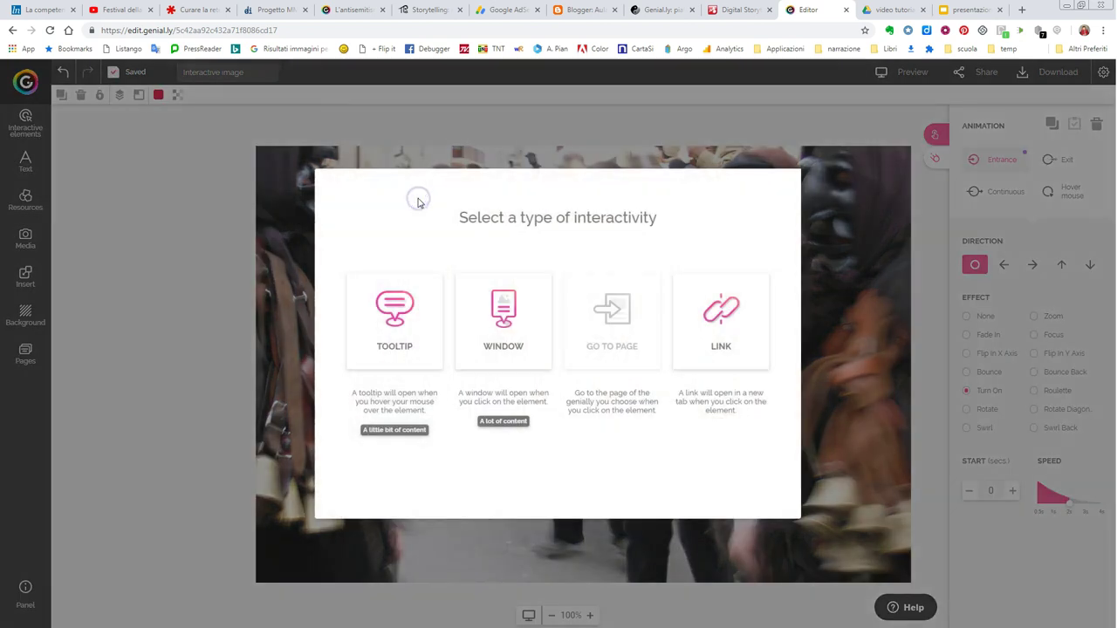
left_click(522, 330)
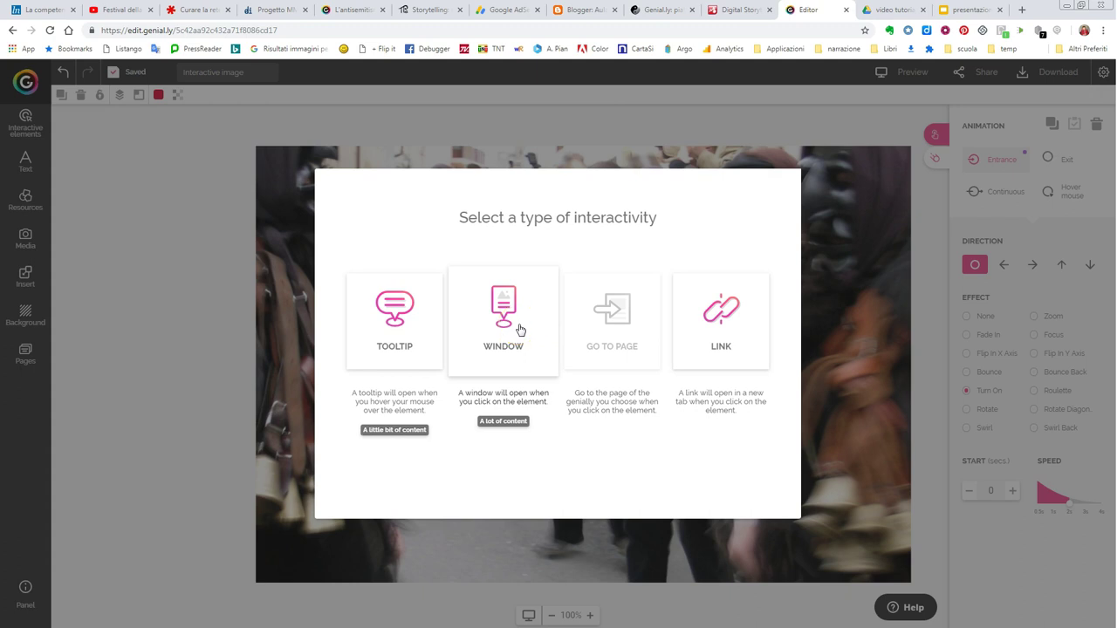
left_click(374, 341)
left_click(388, 304)
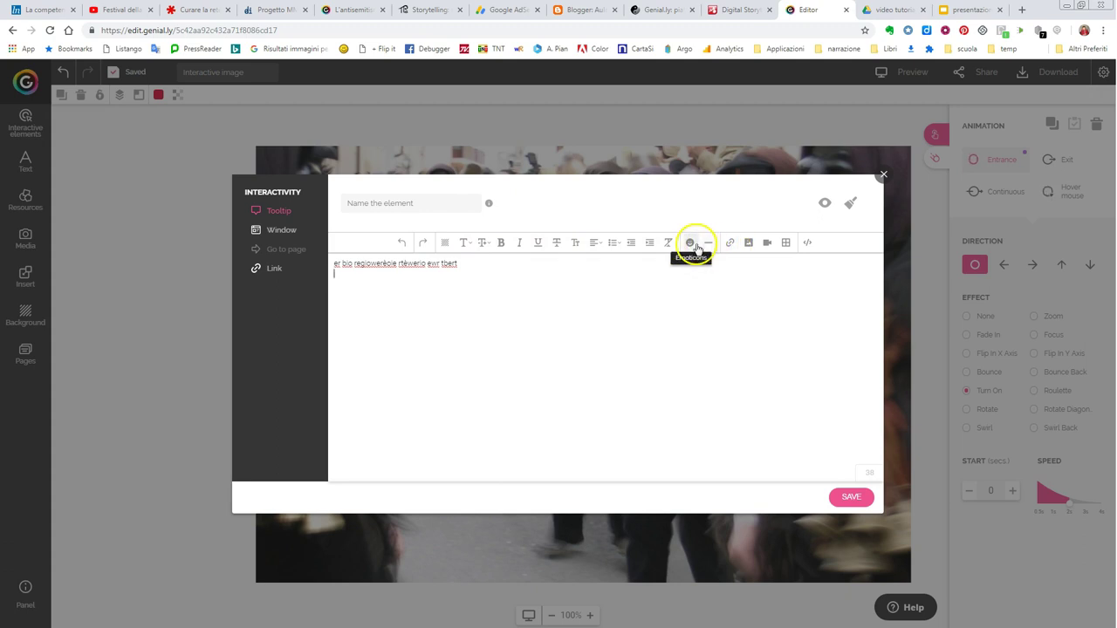
- Embed the Mamoiada Carnevale 2017 video below the tooltip text from its copied URL and save the tooltip
left_click(769, 247)
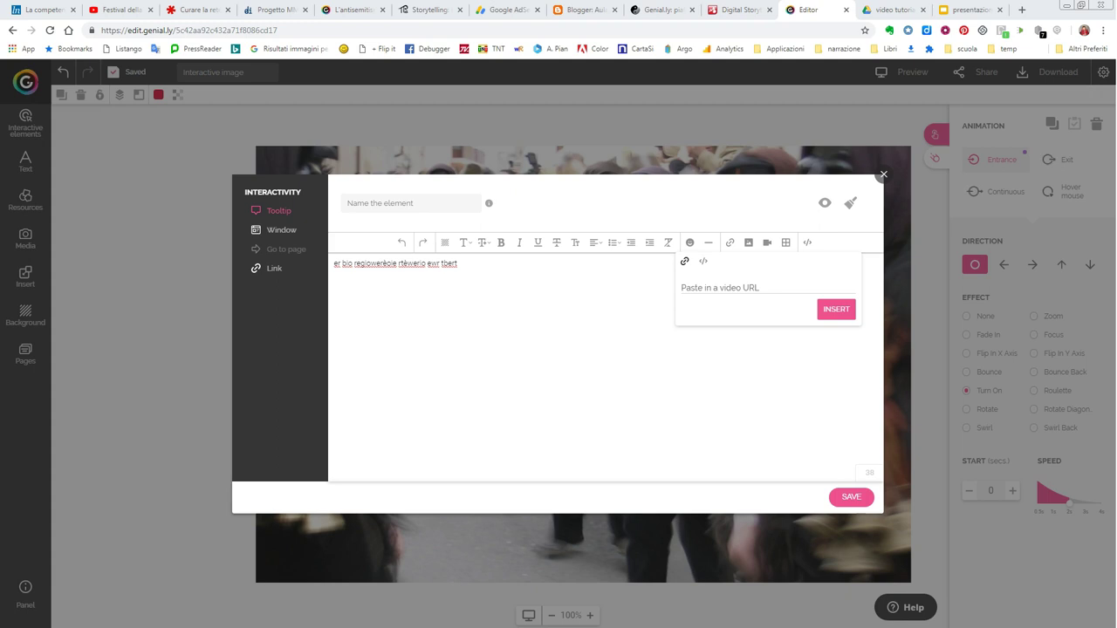
left_click(701, 288)
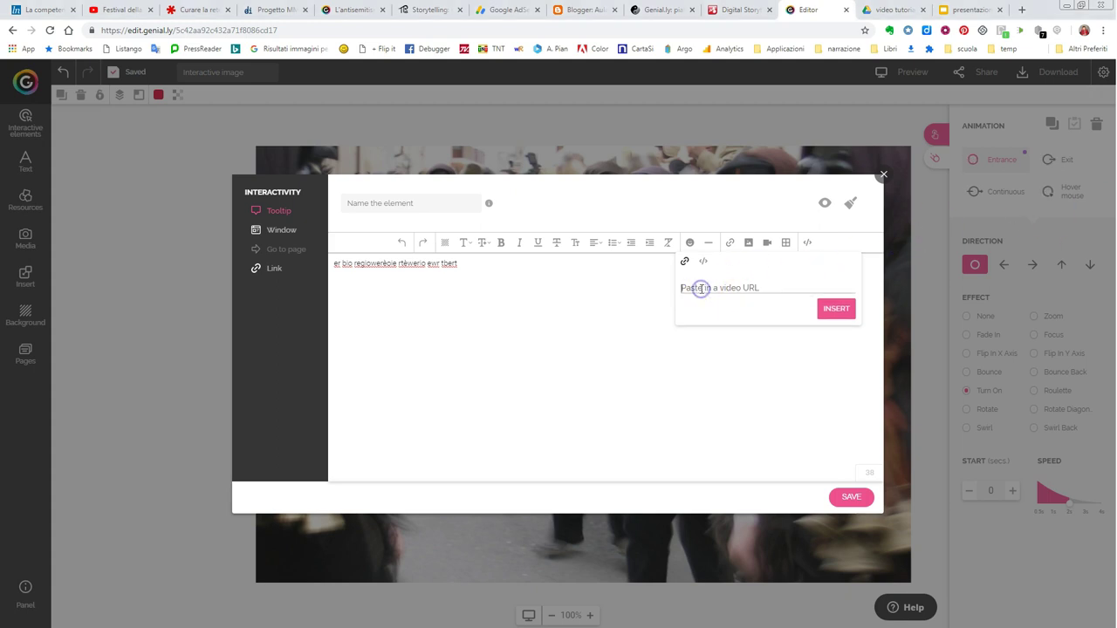
right_click(701, 289)
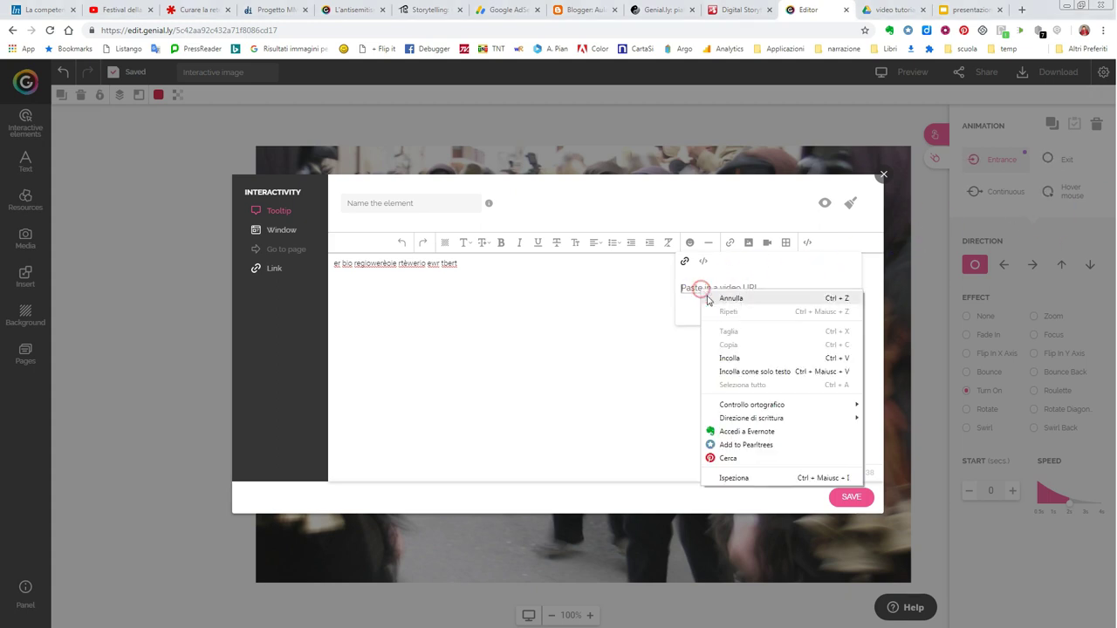
left_click(723, 357)
left_click(833, 310)
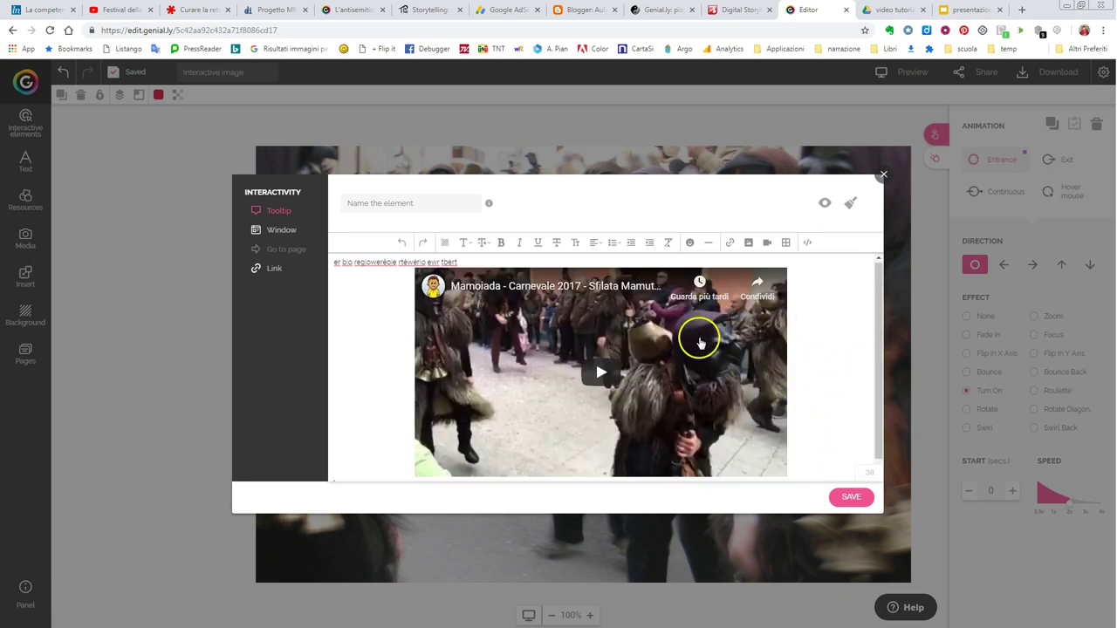
left_click(849, 496)
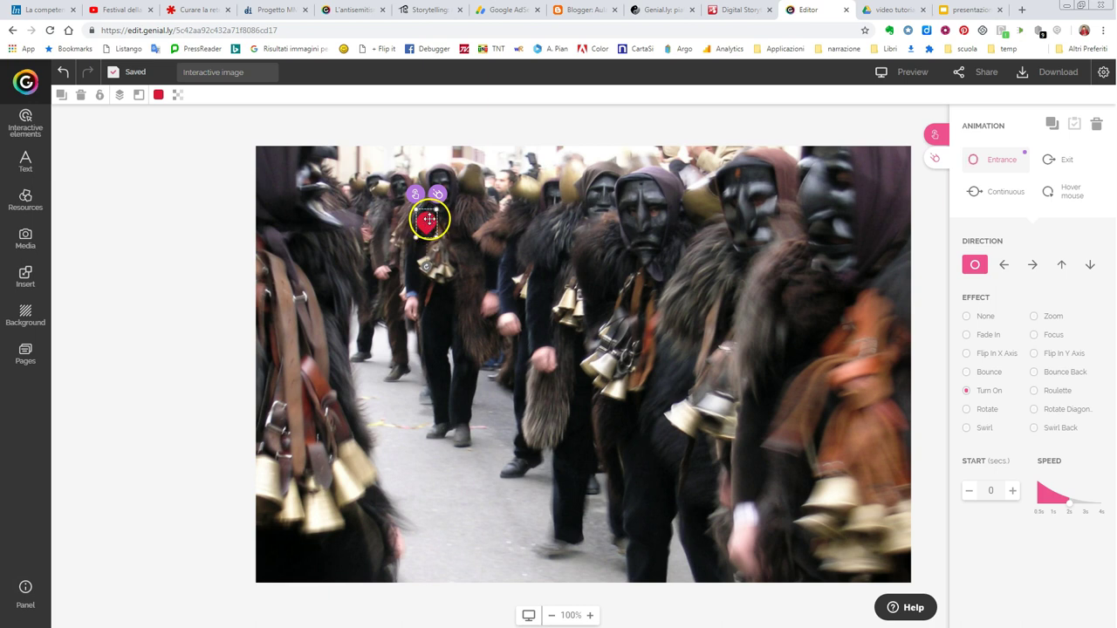
- Move the red marker beside the large mask near the photo's upper edge and place a purple link button near the photo's centre
left_click_drag(429, 220, 718, 174)
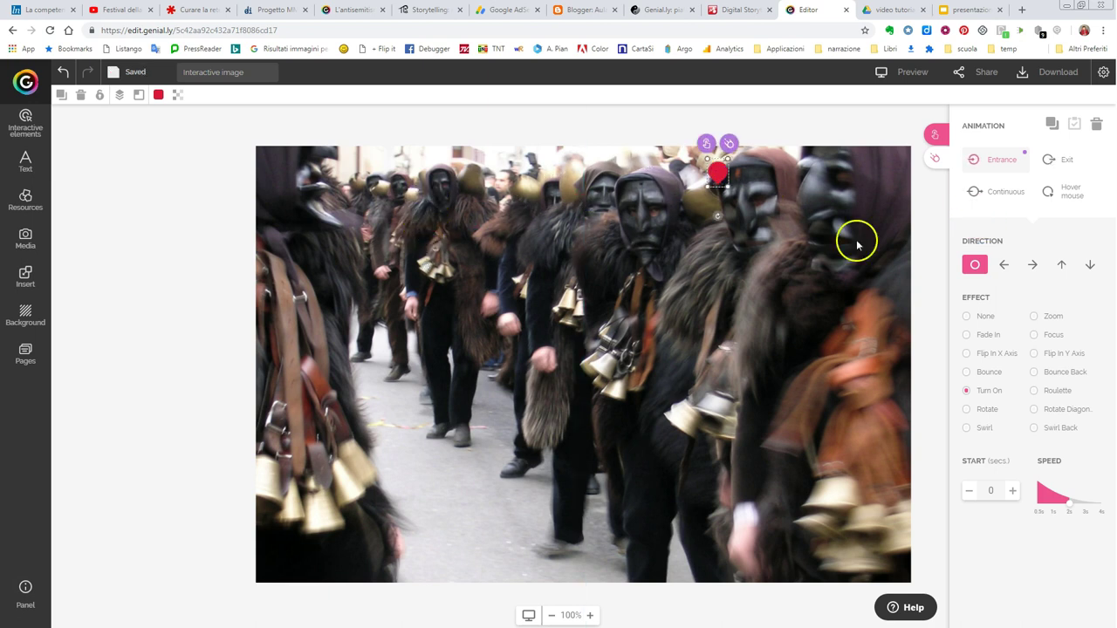
left_click(24, 129)
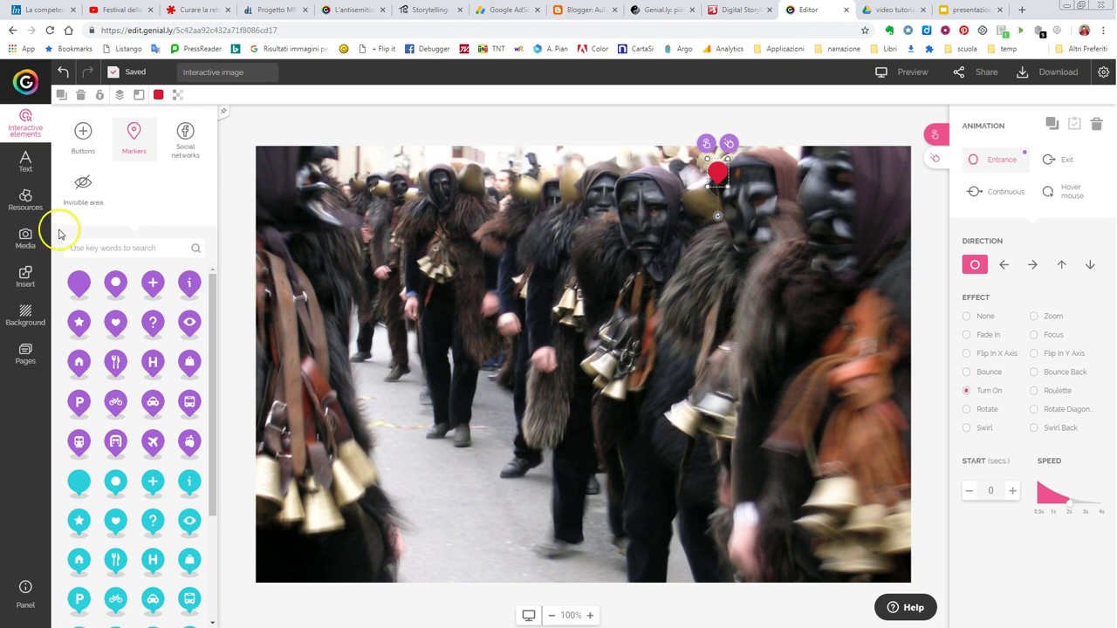
left_click(82, 135)
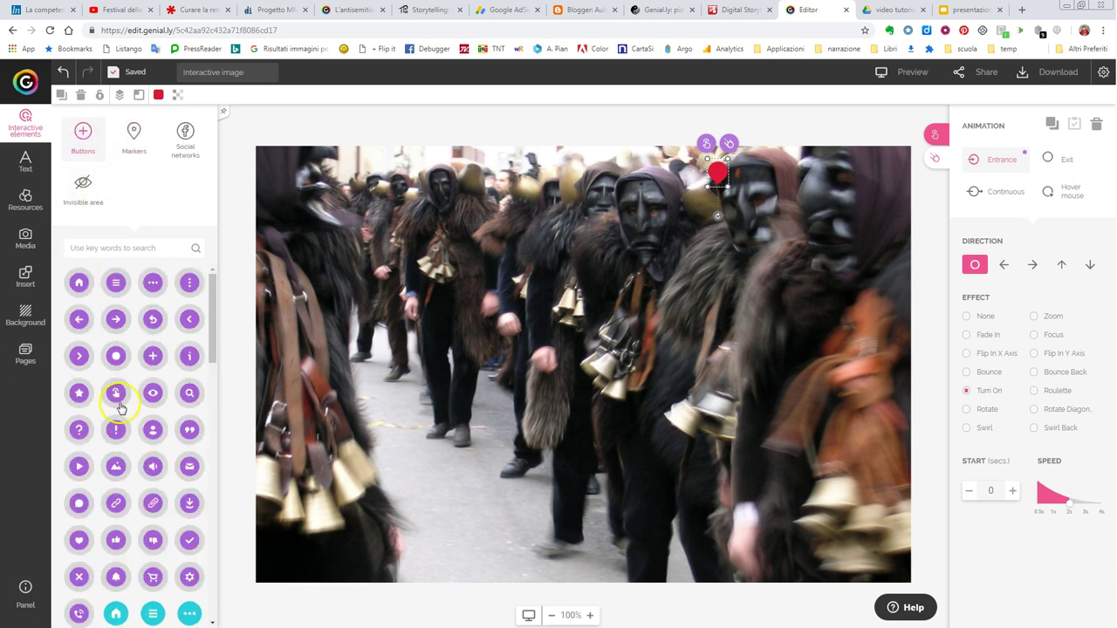
left_click(117, 505)
left_click_drag(583, 363, 478, 283)
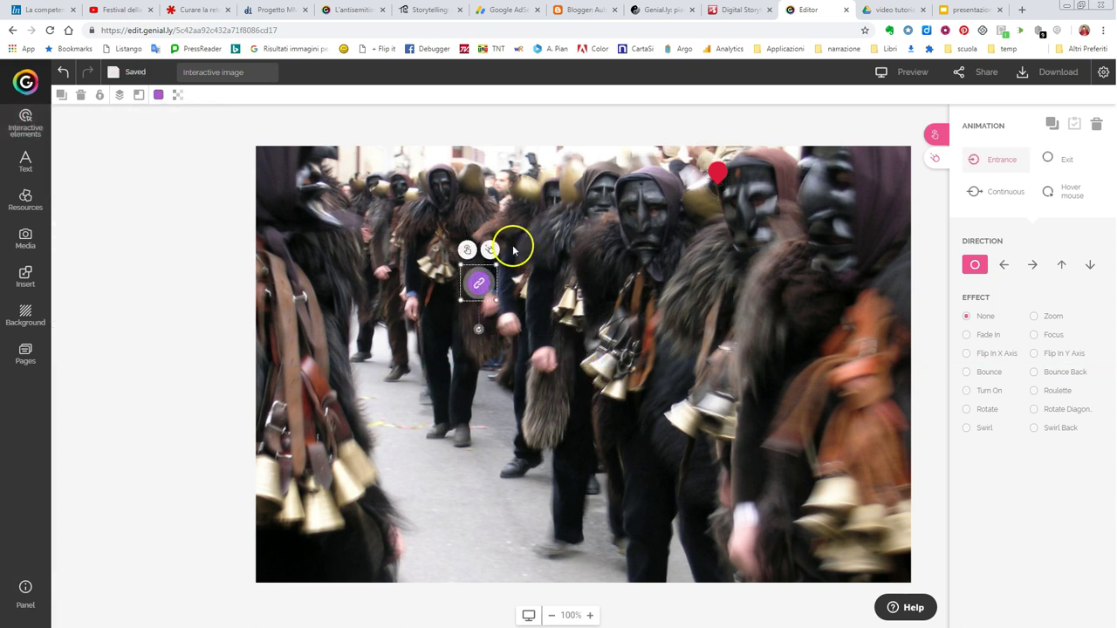
- Give the purple link button the Bounce Back entrance animation
left_click(490, 249)
left_click(489, 250)
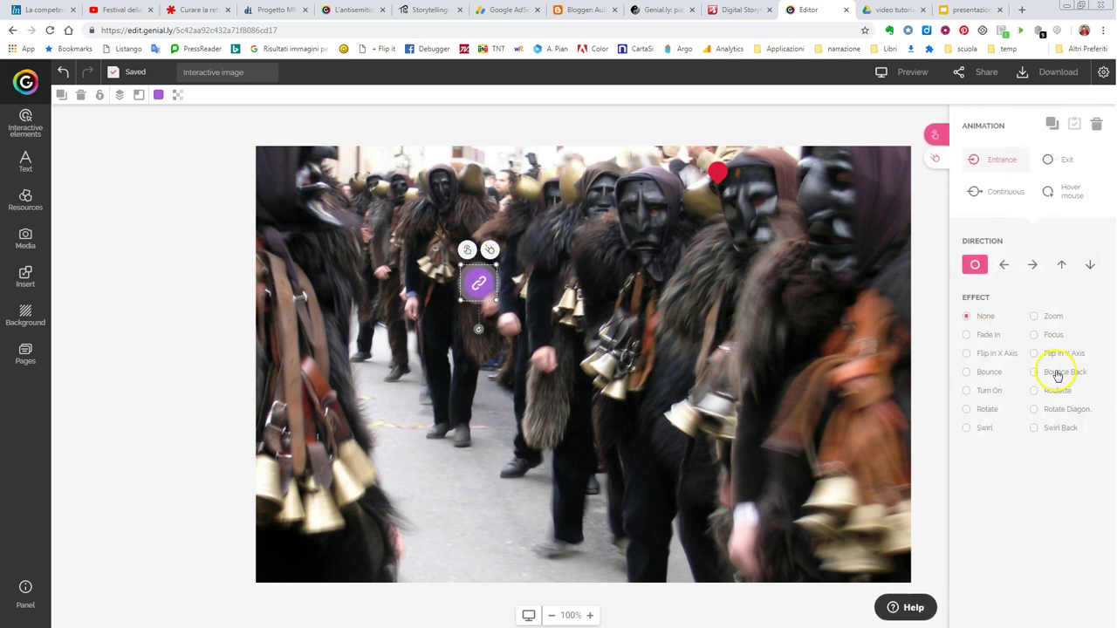
left_click(1058, 374)
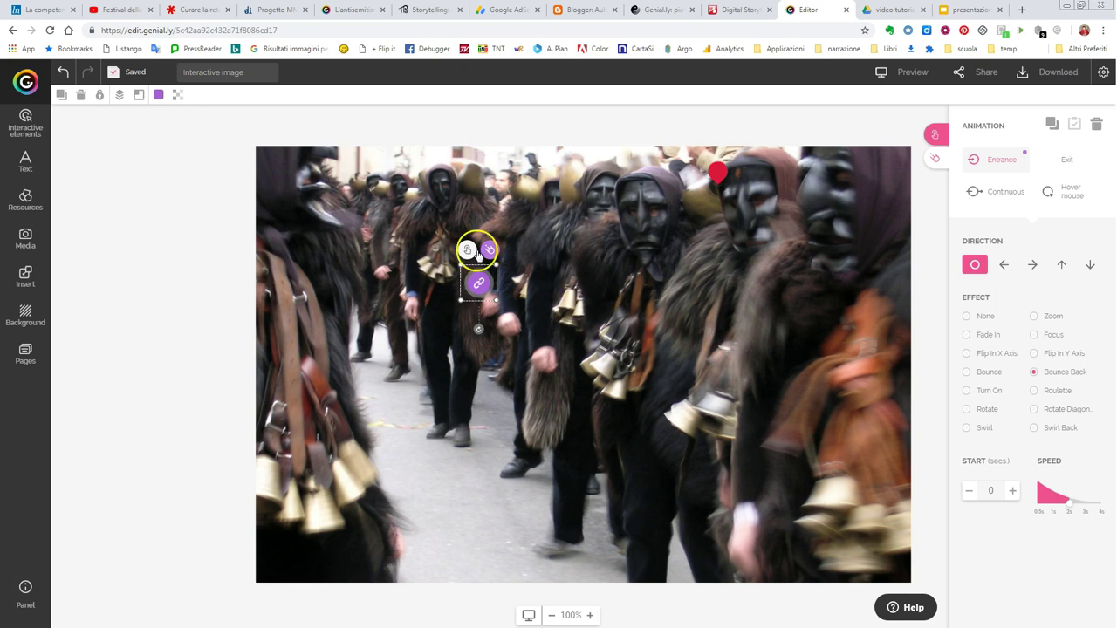
left_click(468, 252)
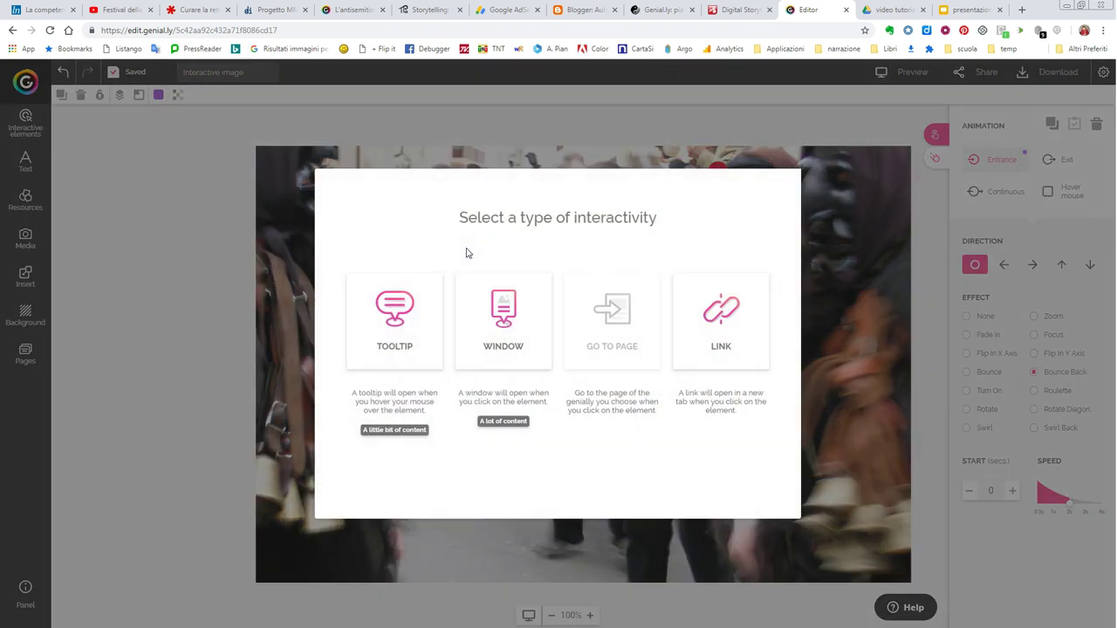
left_click(827, 132)
left_click(935, 157)
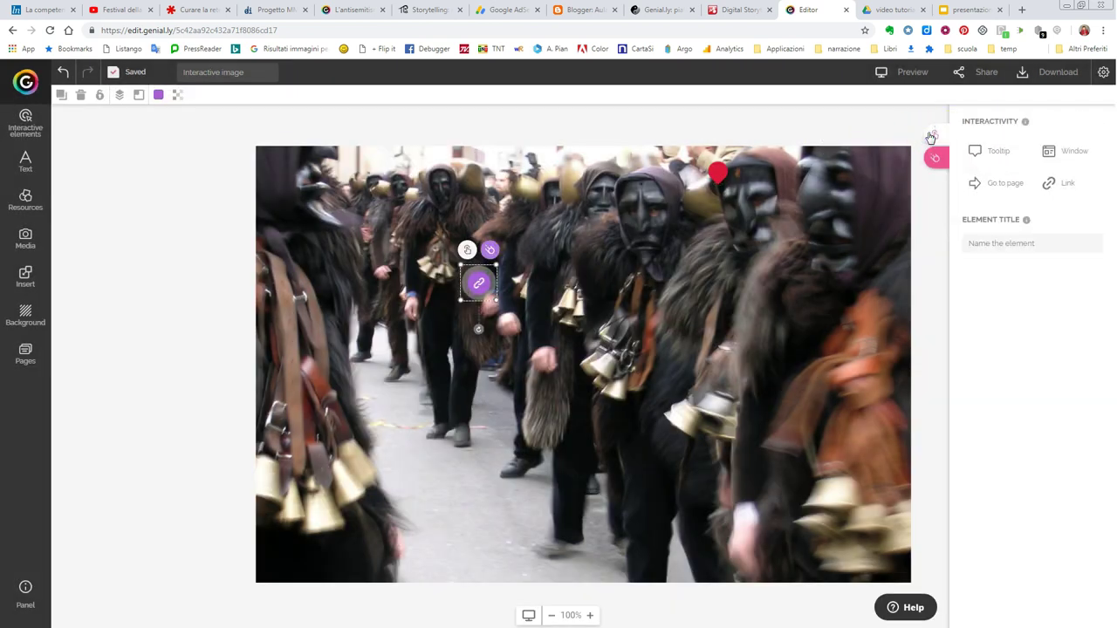
left_click(981, 183)
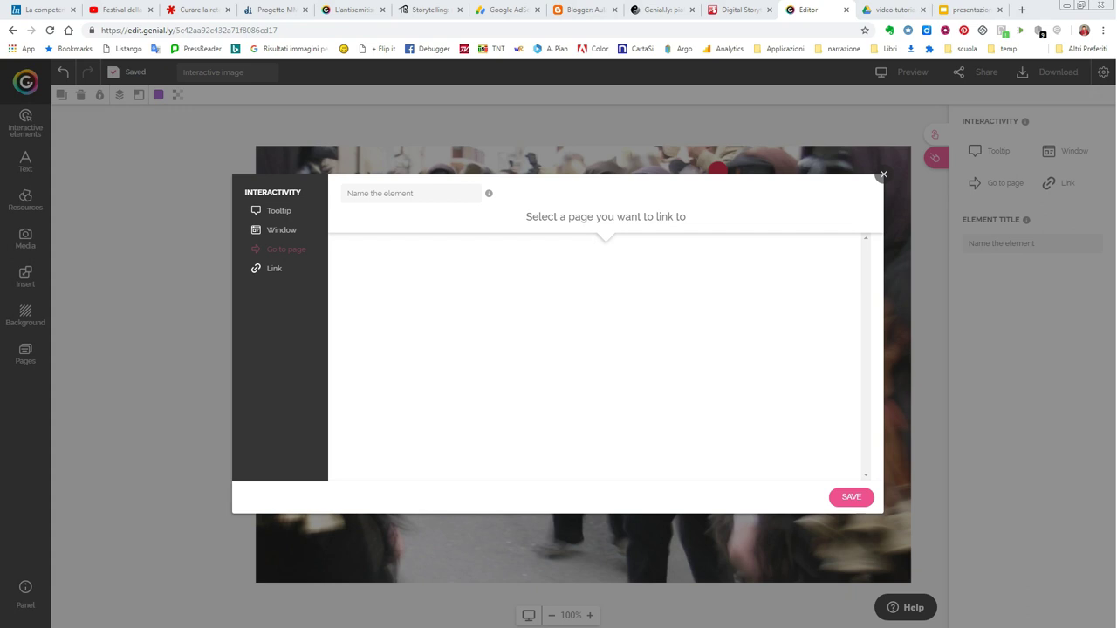
left_click(368, 196)
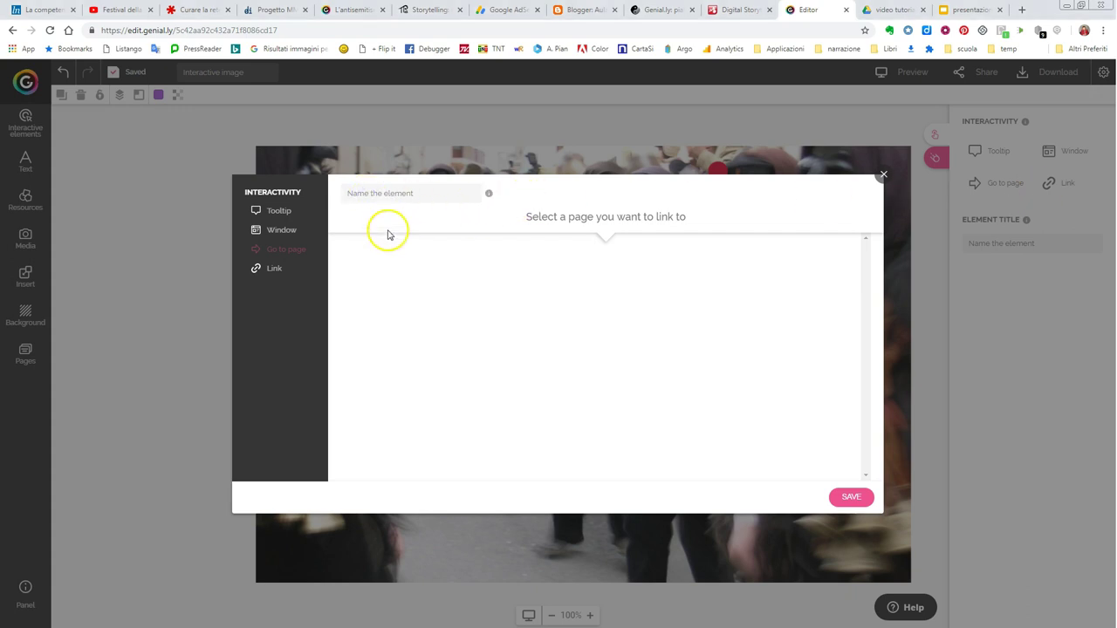
left_click(271, 266)
left_click(487, 328)
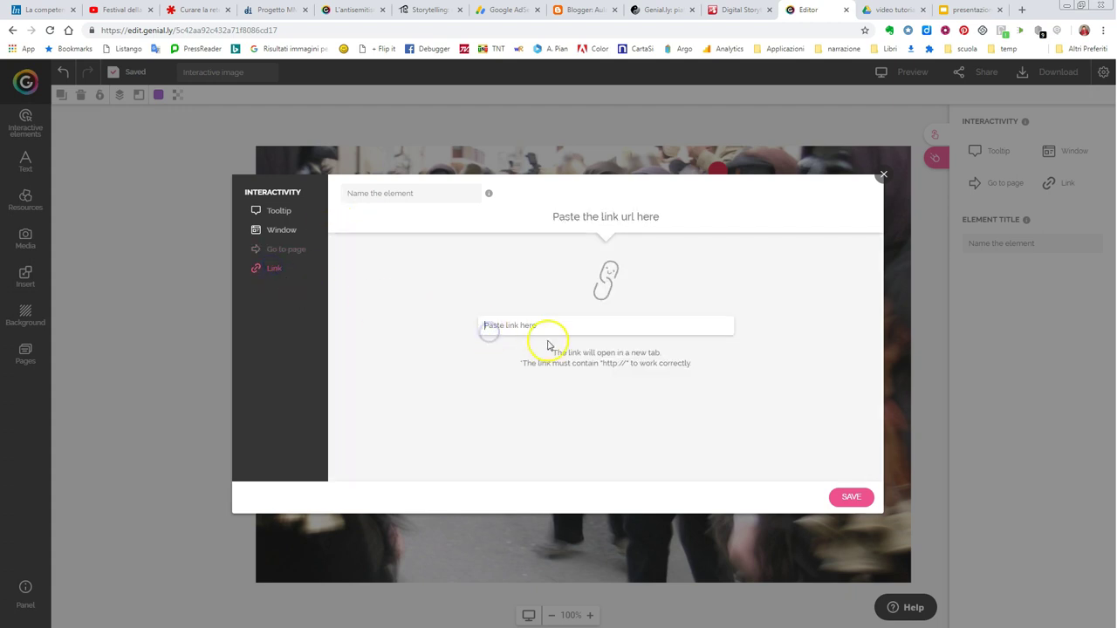
type("http://www.comune.mamoiada.nu.it/index.php")
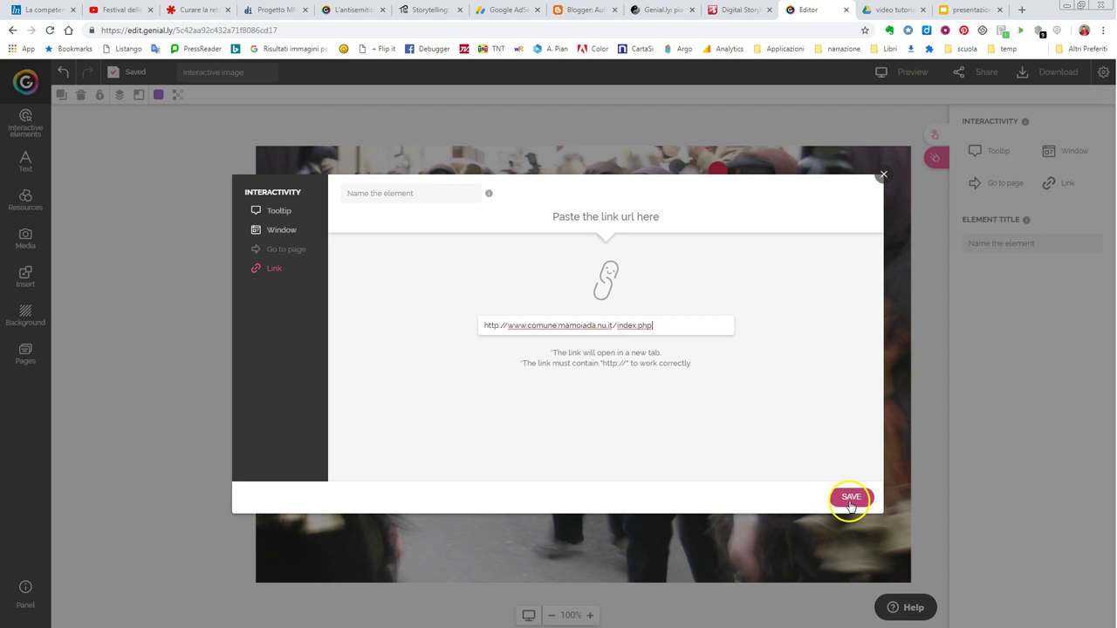
left_click(389, 192)
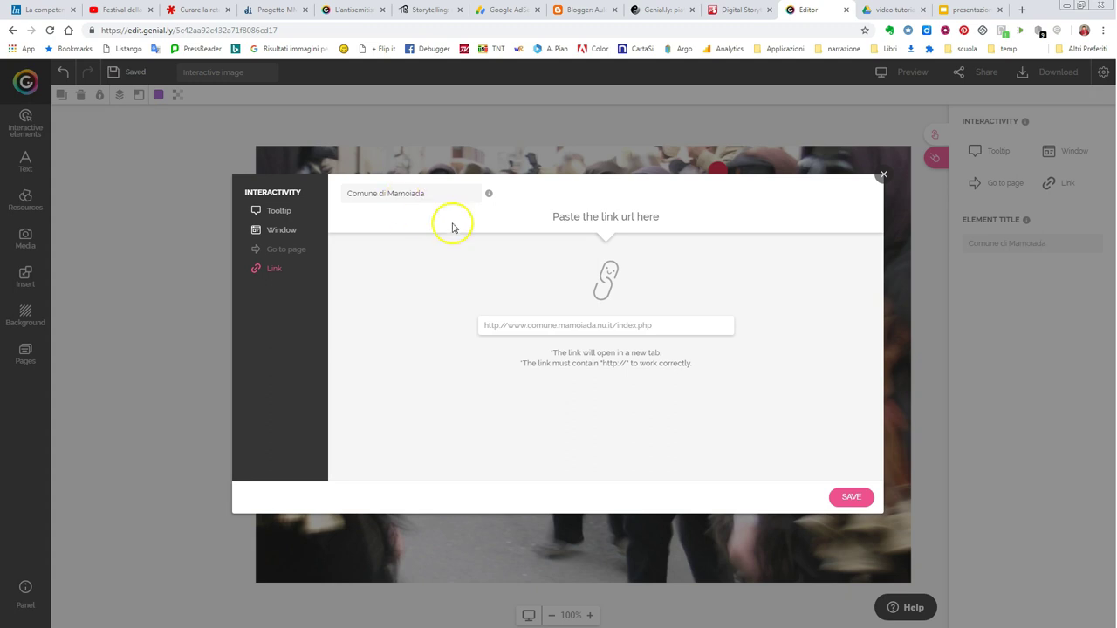
left_click(854, 499)
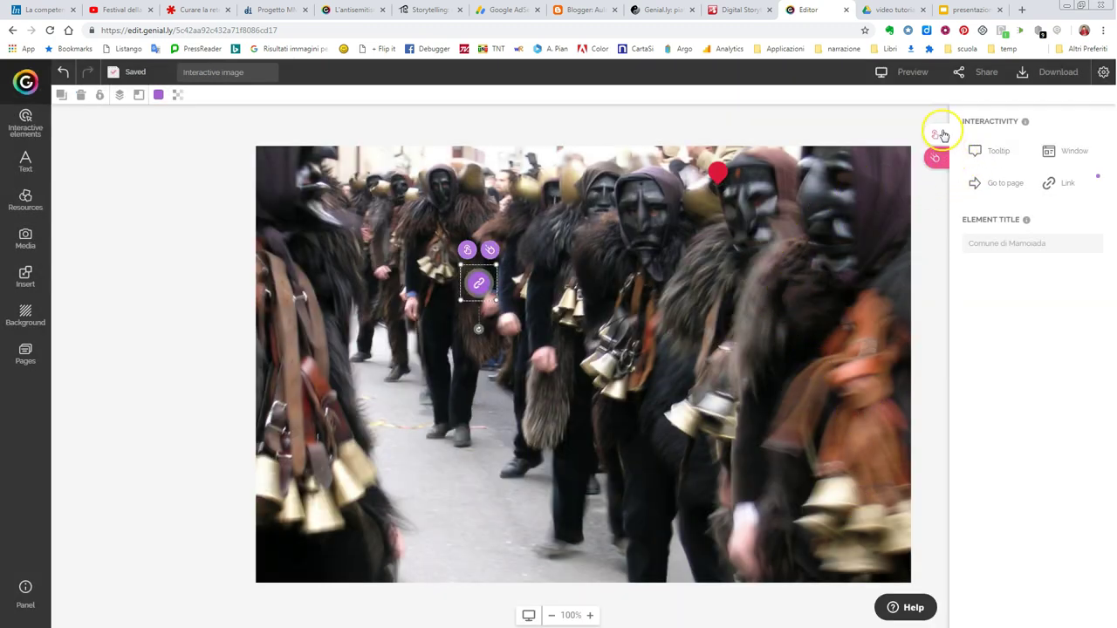
- Preview the interactive image, check the red marker's tooltip and the purple button's link, and return to the editor
left_click(914, 74)
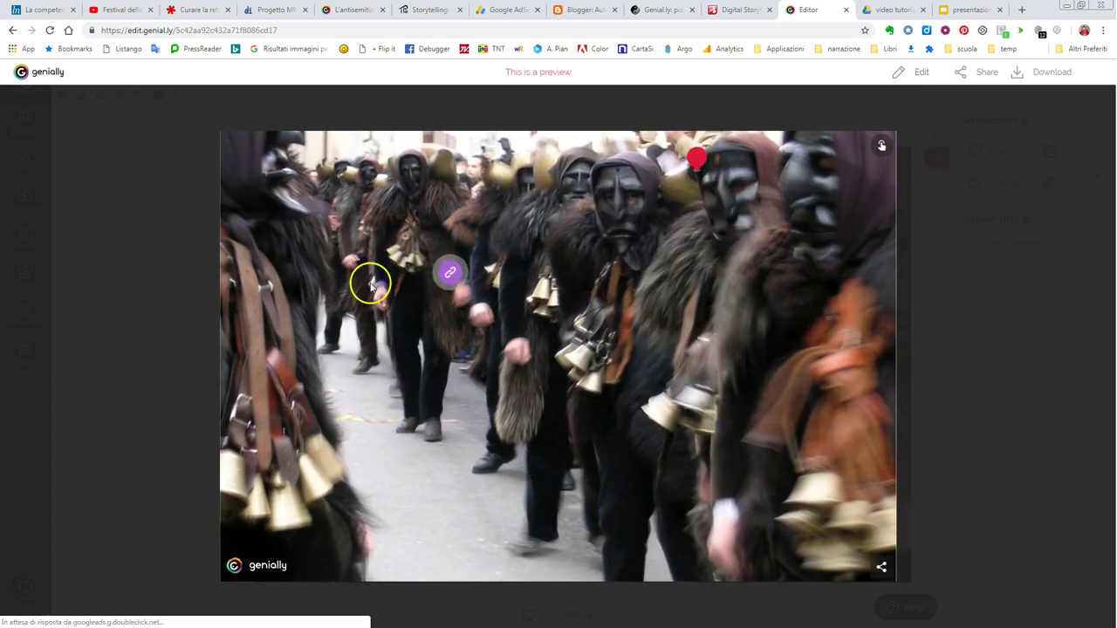
mouse_move(703, 168)
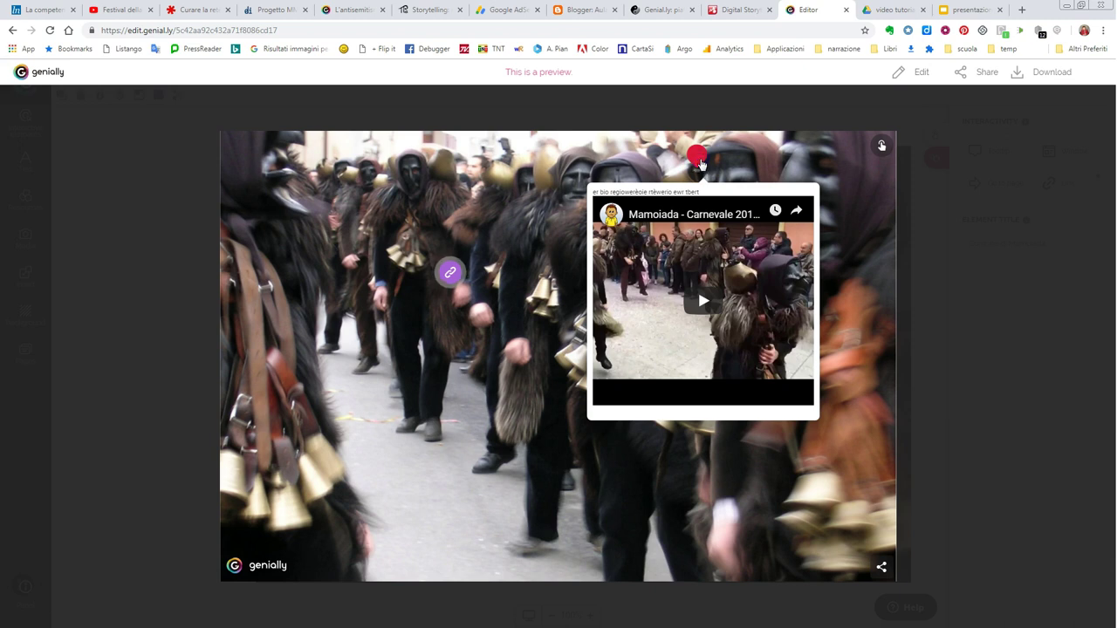
left_click(715, 267)
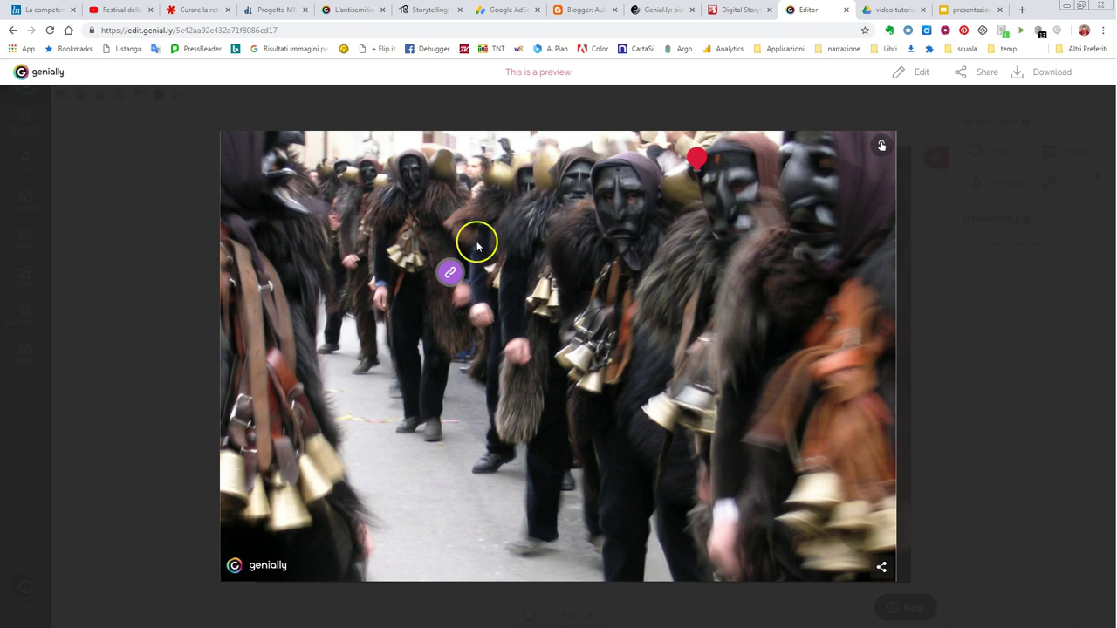
left_click(450, 273)
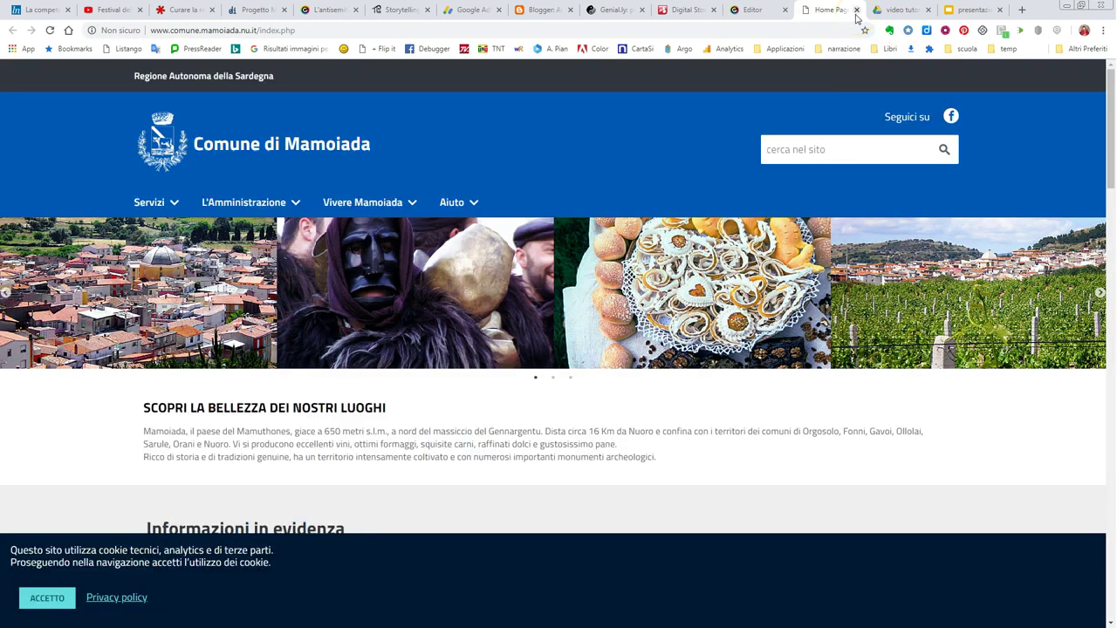
left_click(752, 10)
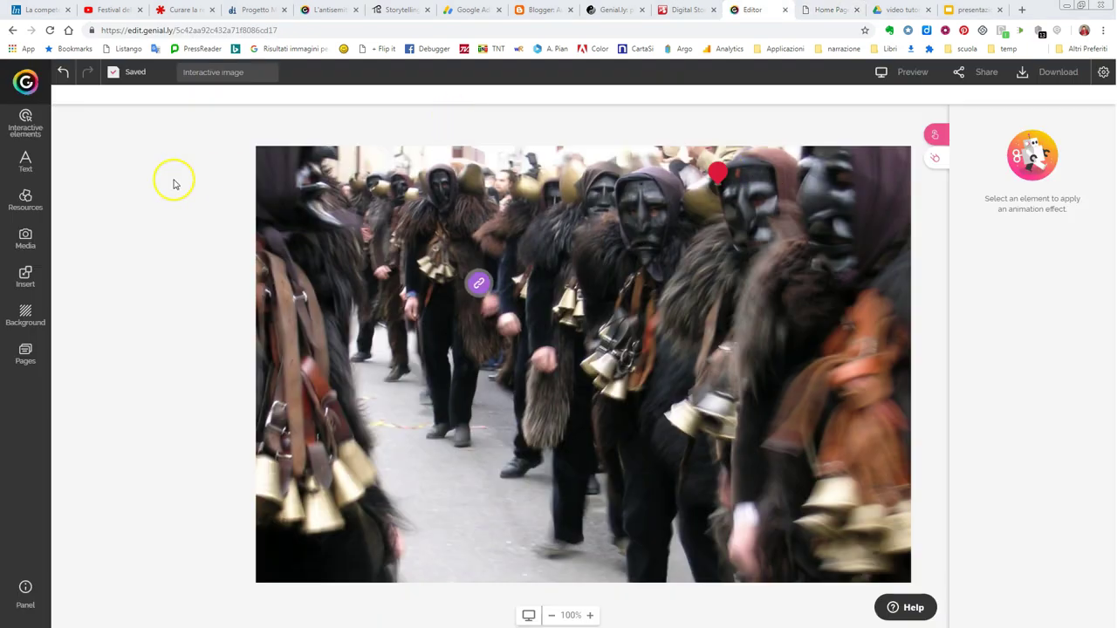
- Place a pink info marker on the forehead of the mask beside the red marker
left_click(25, 116)
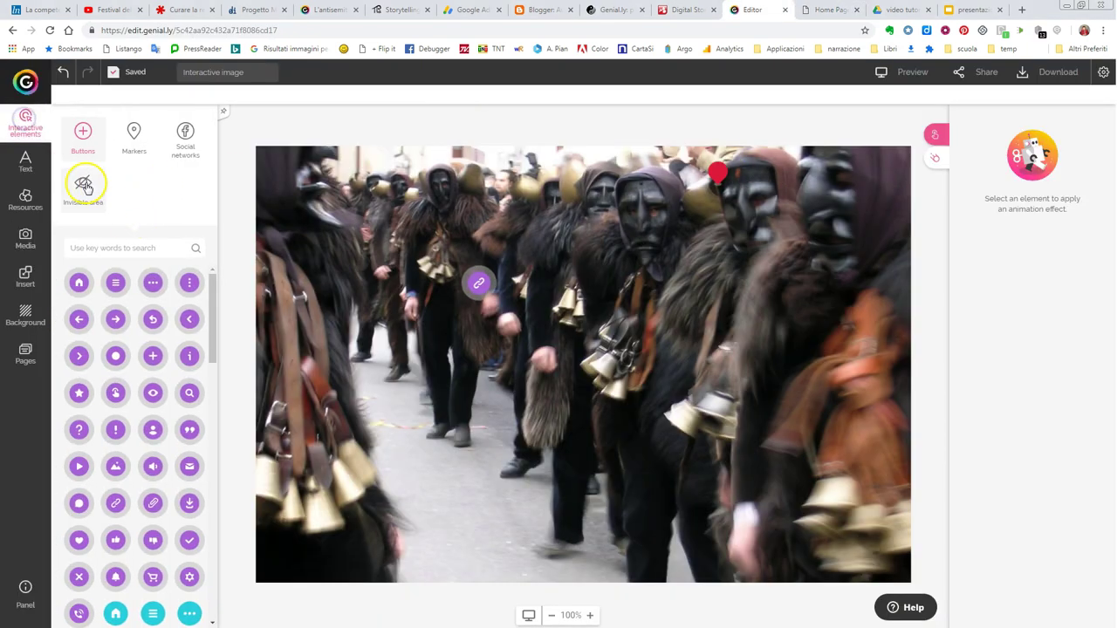
left_click(182, 140)
left_click(135, 138)
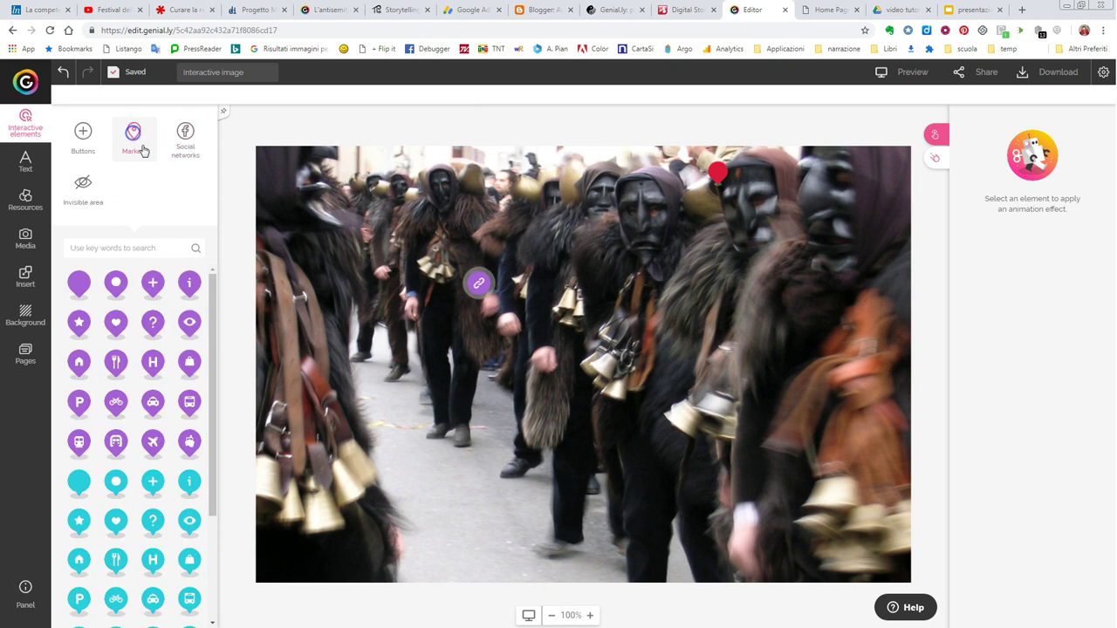
scroll(147, 367, "down", 2)
scroll(154, 384, "down", 2)
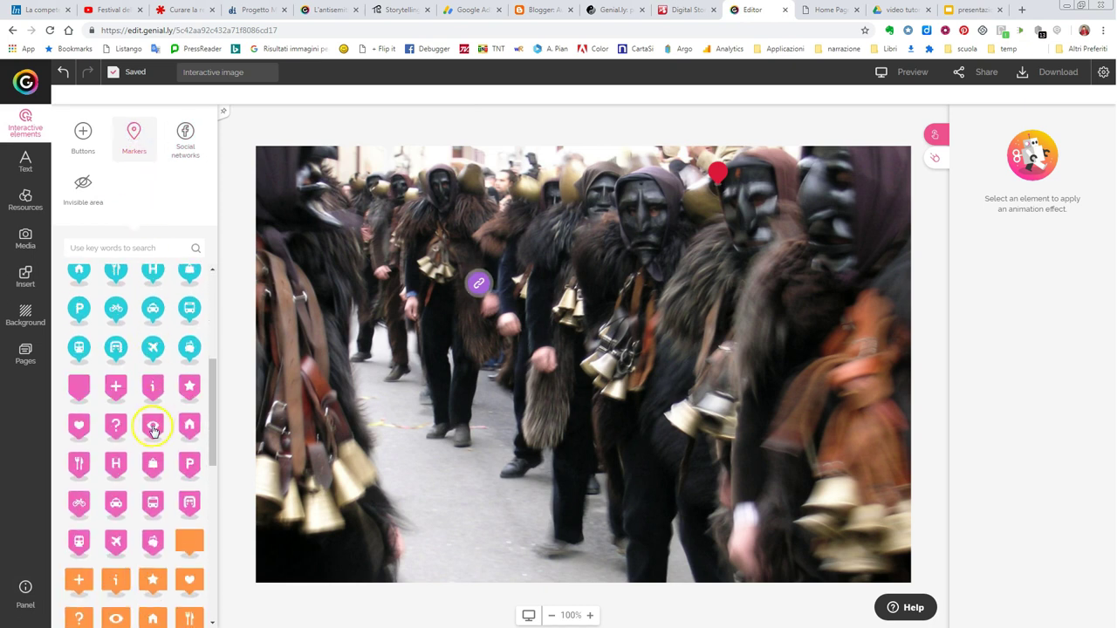
mouse_move(155, 388)
left_mouse_down()
mouse_move(454, 281)
mouse_move(606, 243)
mouse_move(644, 181)
left_mouse_up()
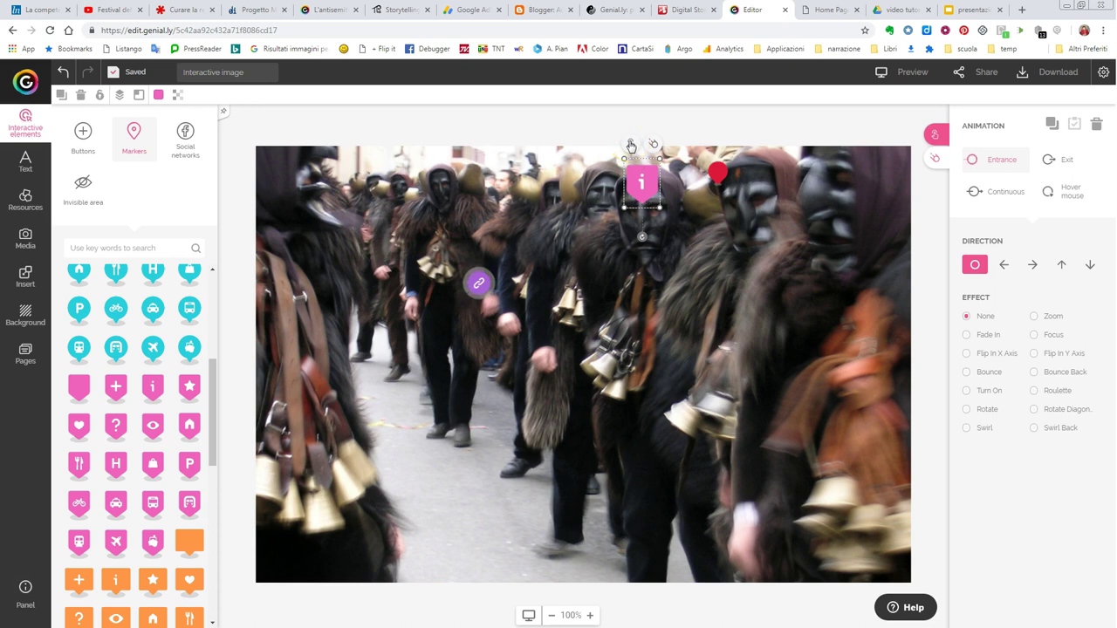
- Add a Tooltip interactivity to the pink info marker and enter the text "mamuthones"
left_click(938, 157)
left_click(973, 154)
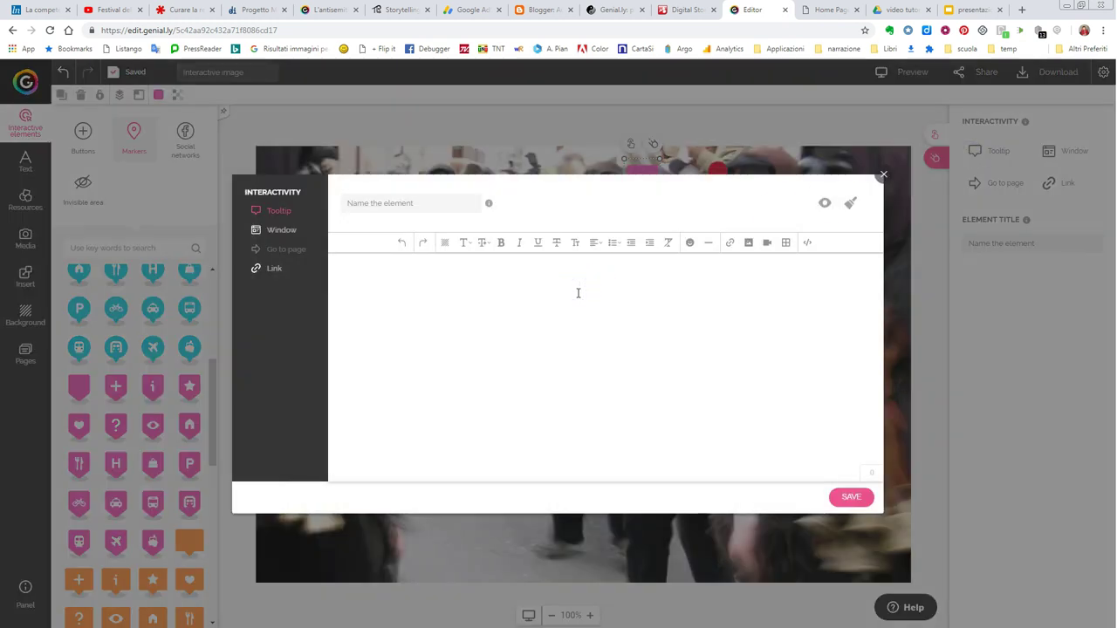
type("mamuthones")
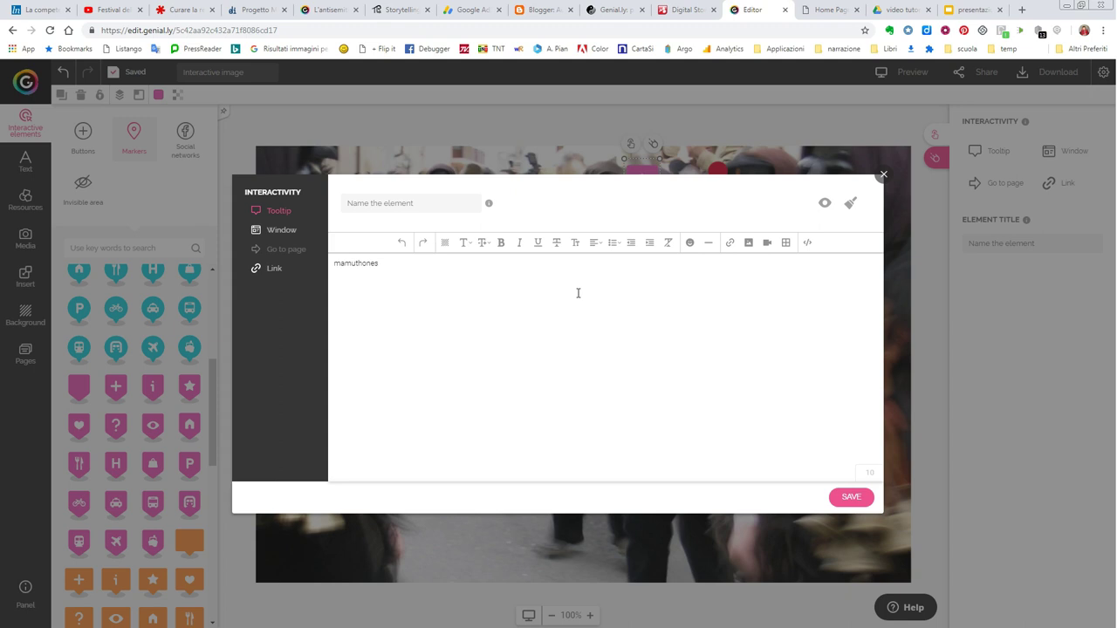
- Format the tooltip text "mamuthones" in bold Arial with a larger font size and save the tooltip
left_click(350, 269)
double_click(349, 269)
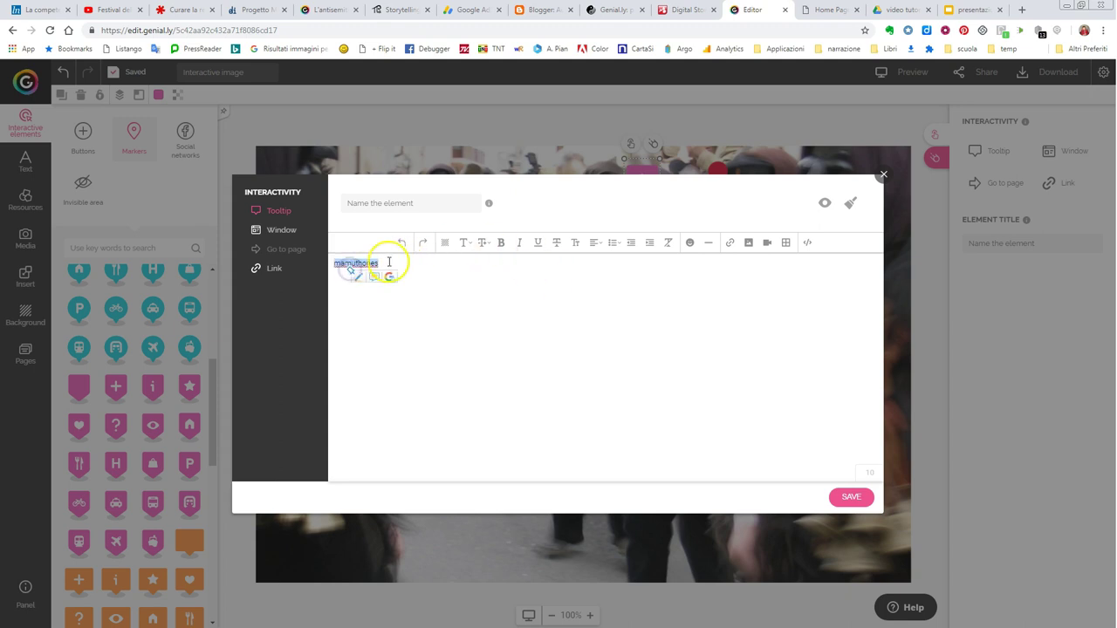
left_click(502, 249)
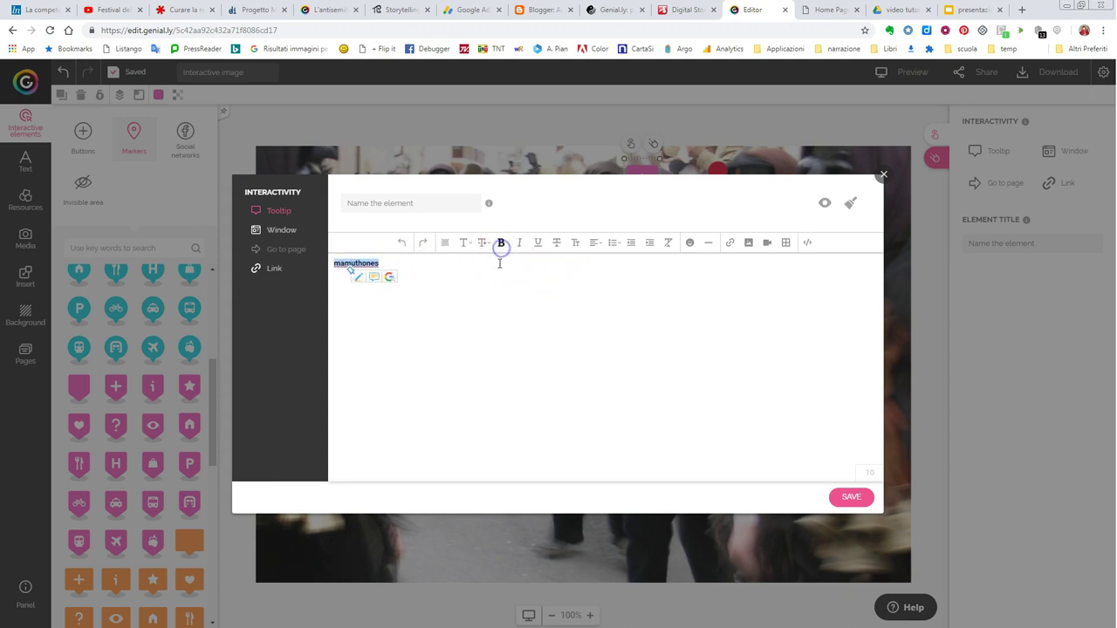
left_click(463, 242)
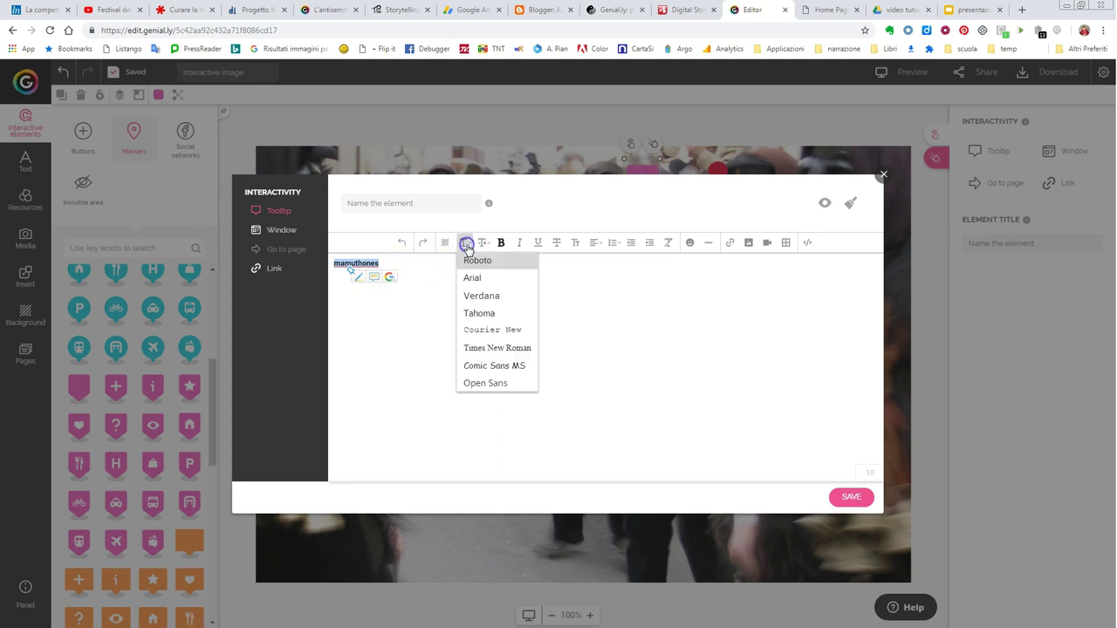
left_click(472, 278)
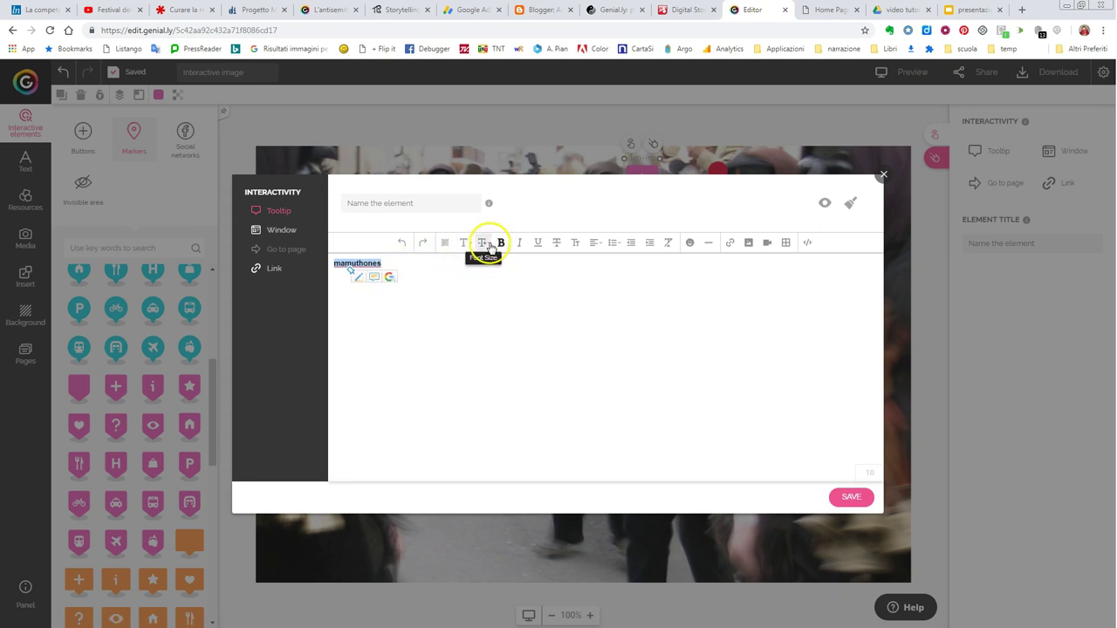
left_click(489, 247)
left_click(489, 365)
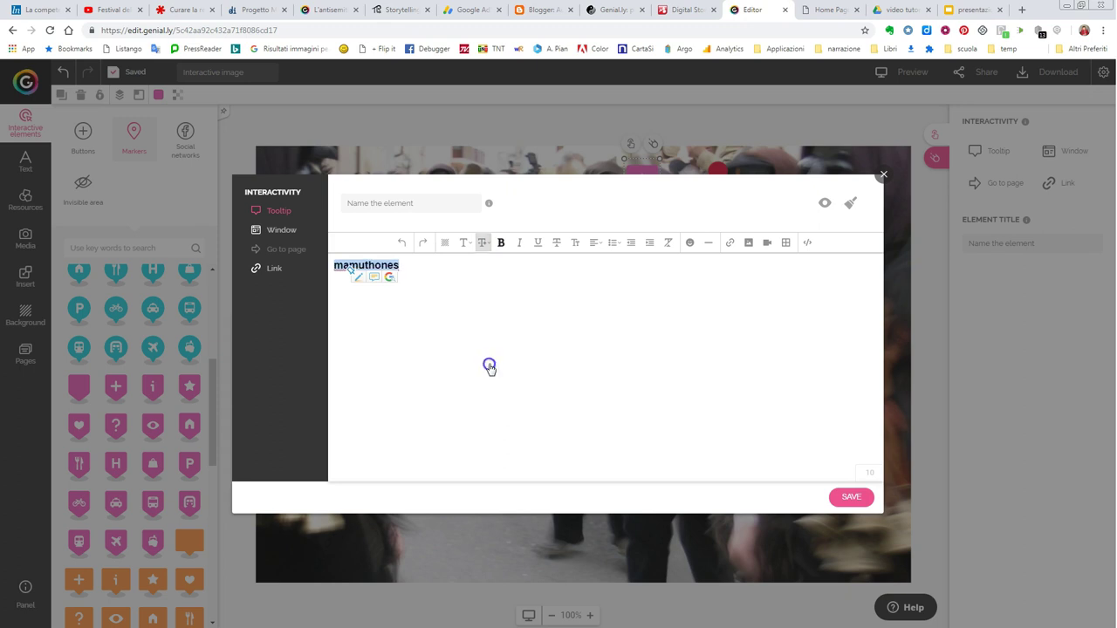
left_click(853, 497)
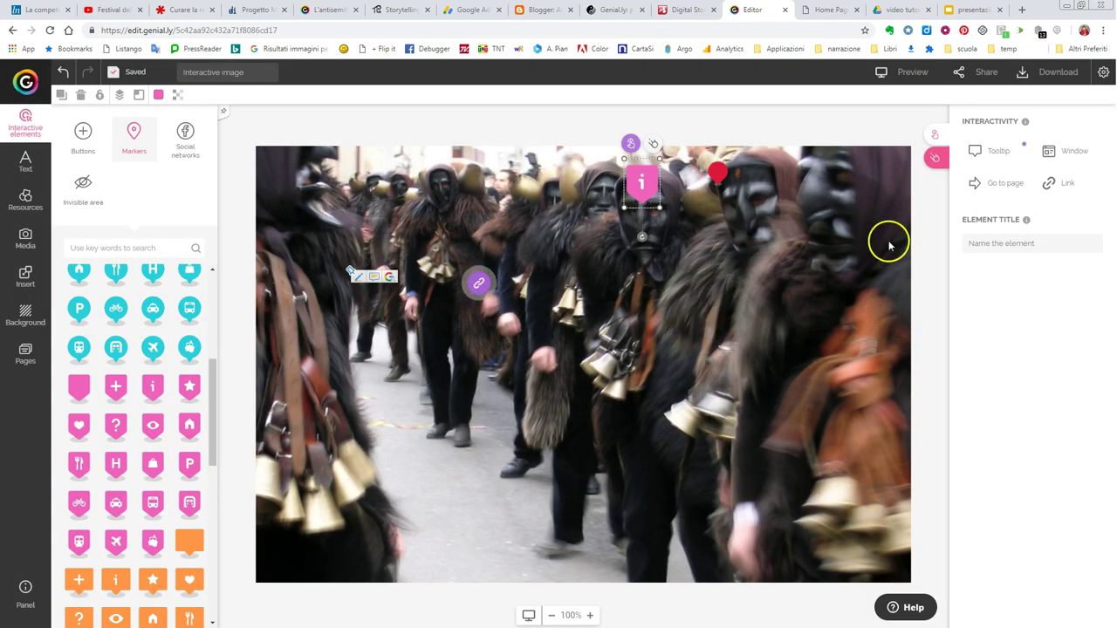
- Give the pink info marker the Rotate entrance animation and check the marker and its tooltip in the preview
left_click(937, 161)
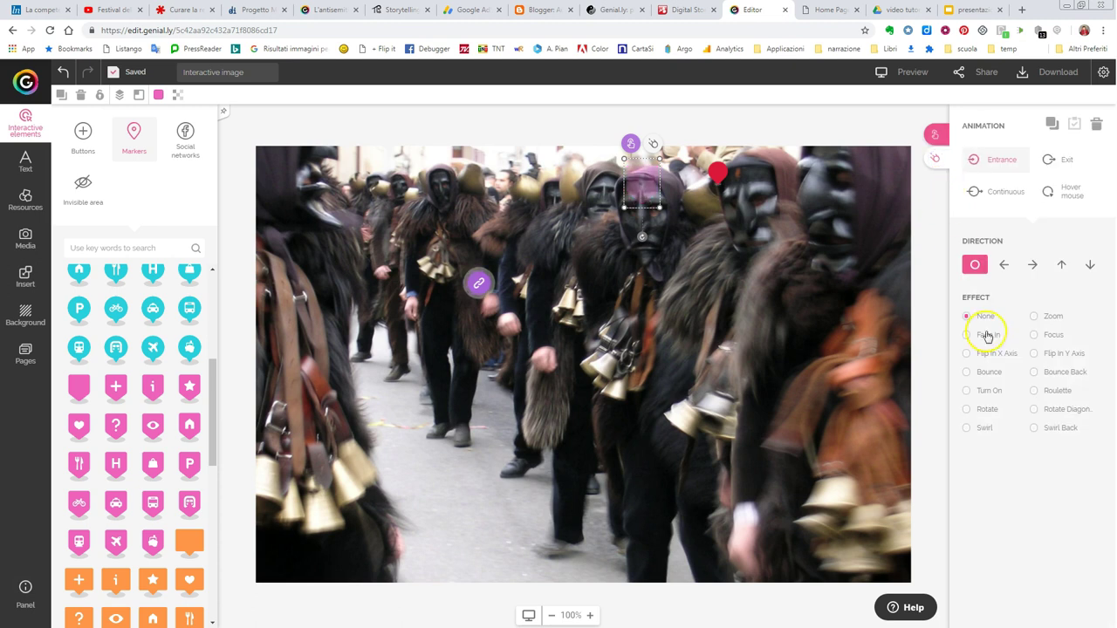
left_click(997, 409)
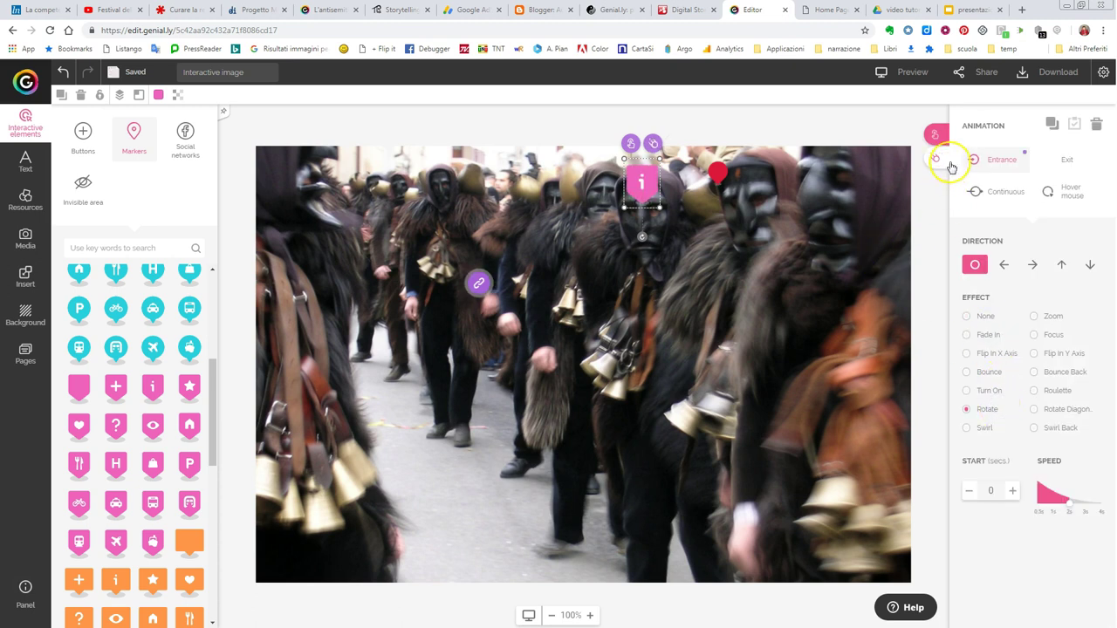
left_click(905, 77)
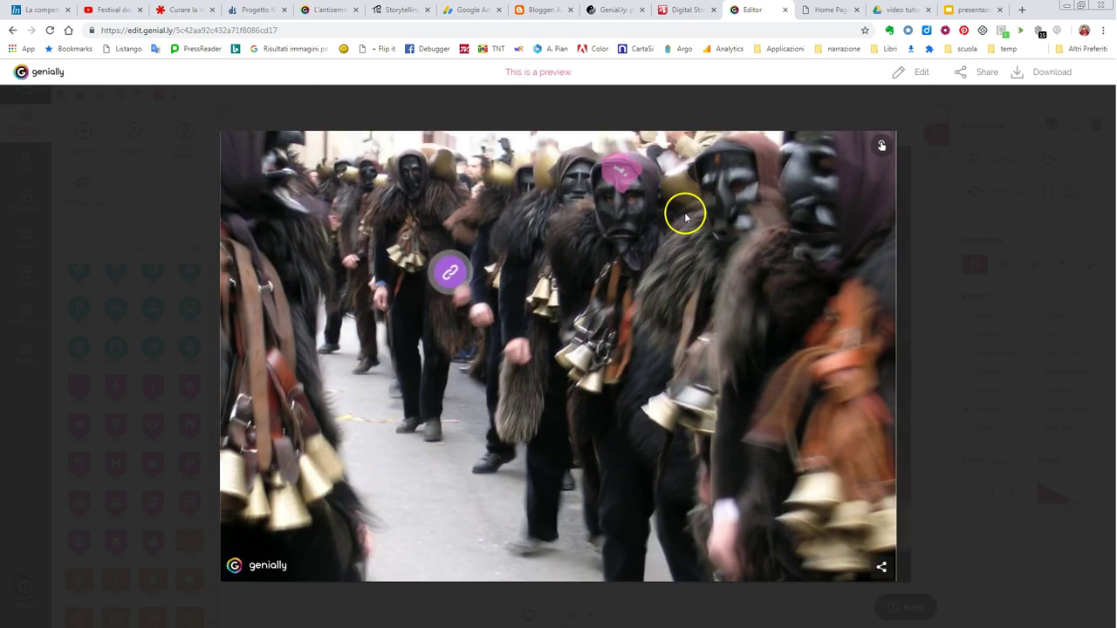
mouse_move(623, 177)
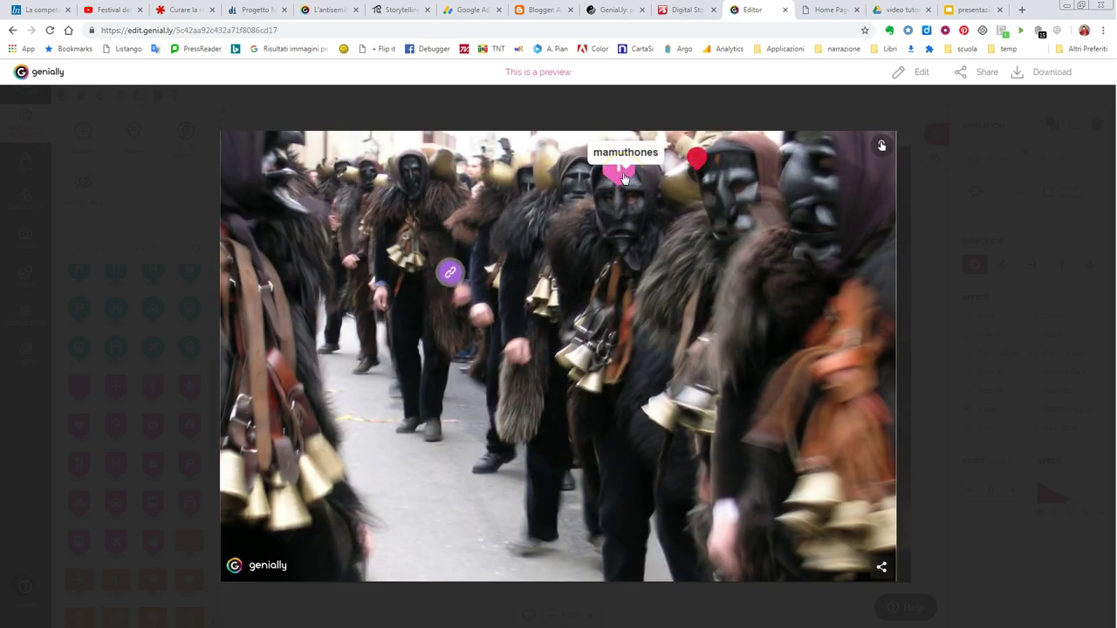
left_click(606, 120)
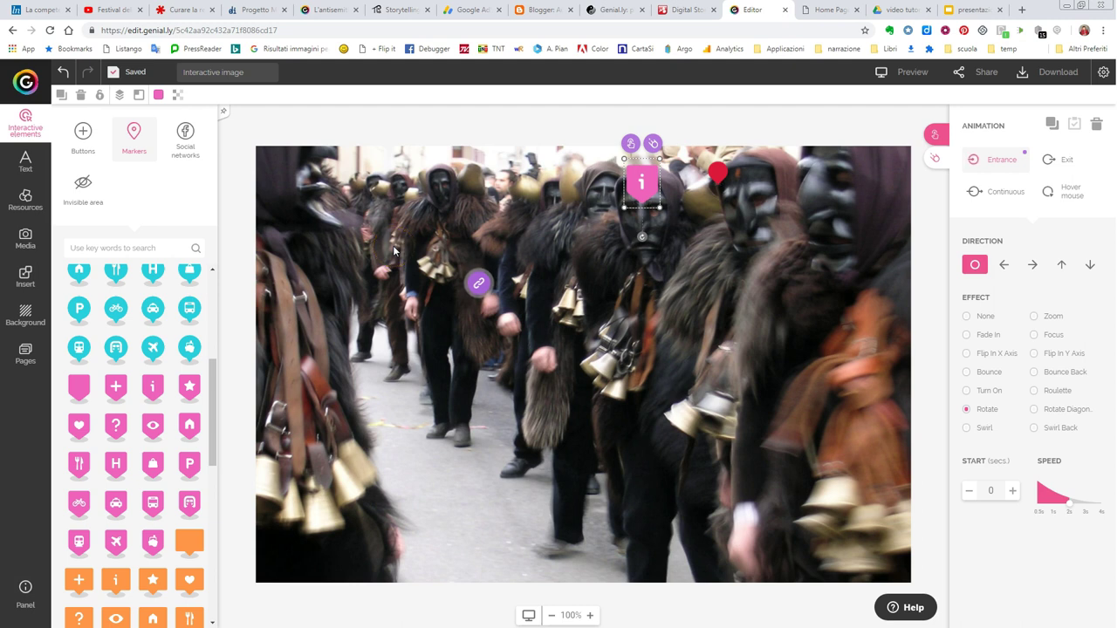
- Browse the page templates and own creations, and add a second page based on the Text/Photo template
left_click(311, 219)
left_click(26, 356)
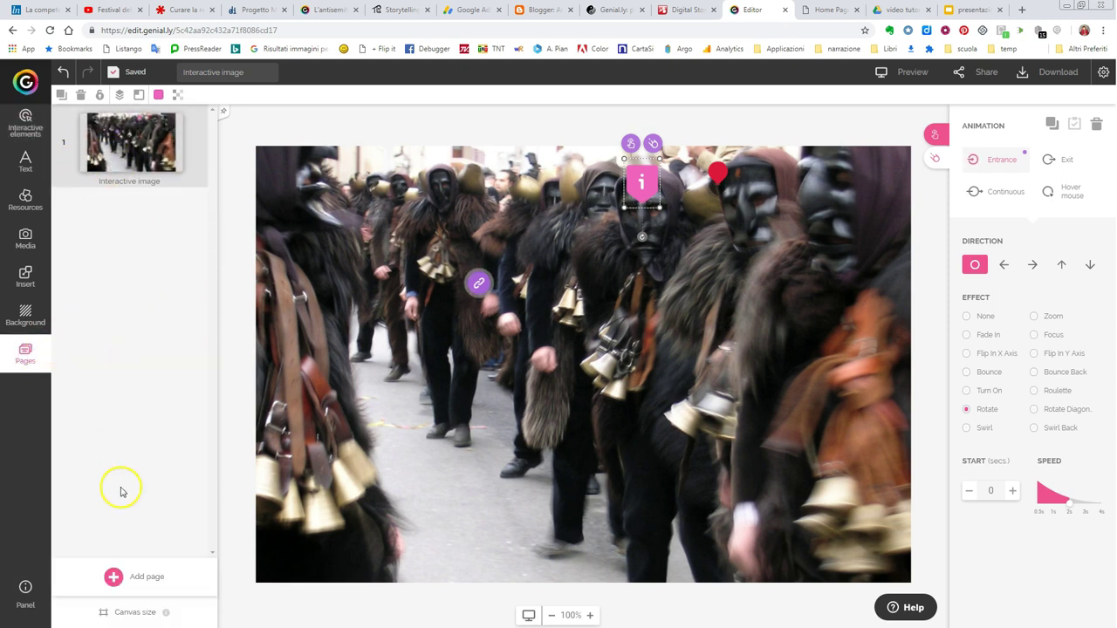
left_click(114, 577)
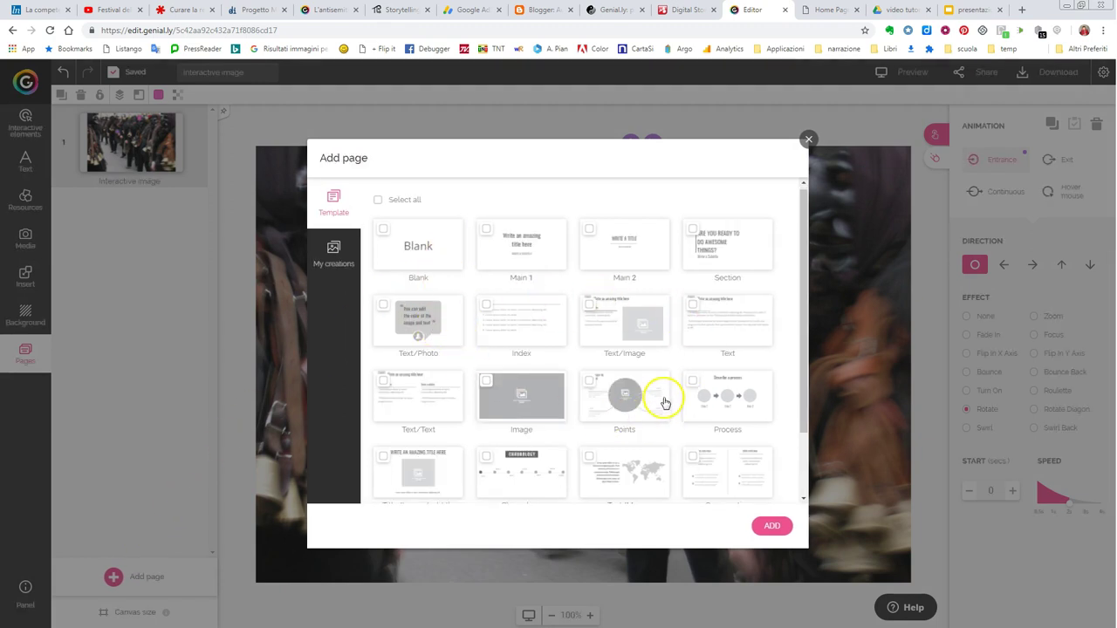
scroll(663, 401, "down", 1)
scroll(655, 400, "up", 2)
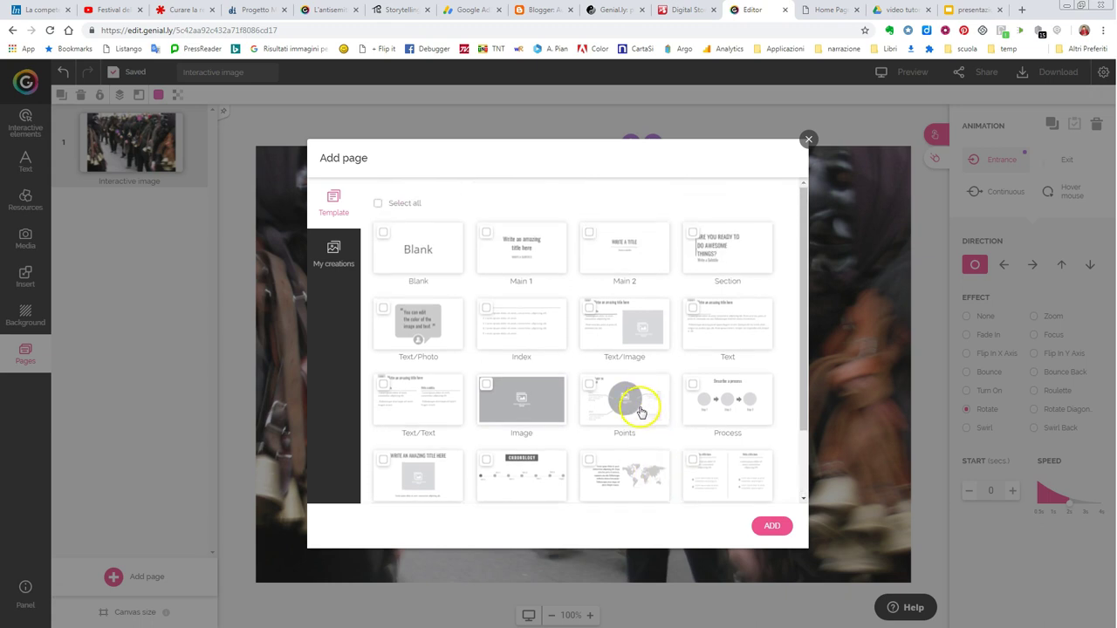
left_click(426, 340)
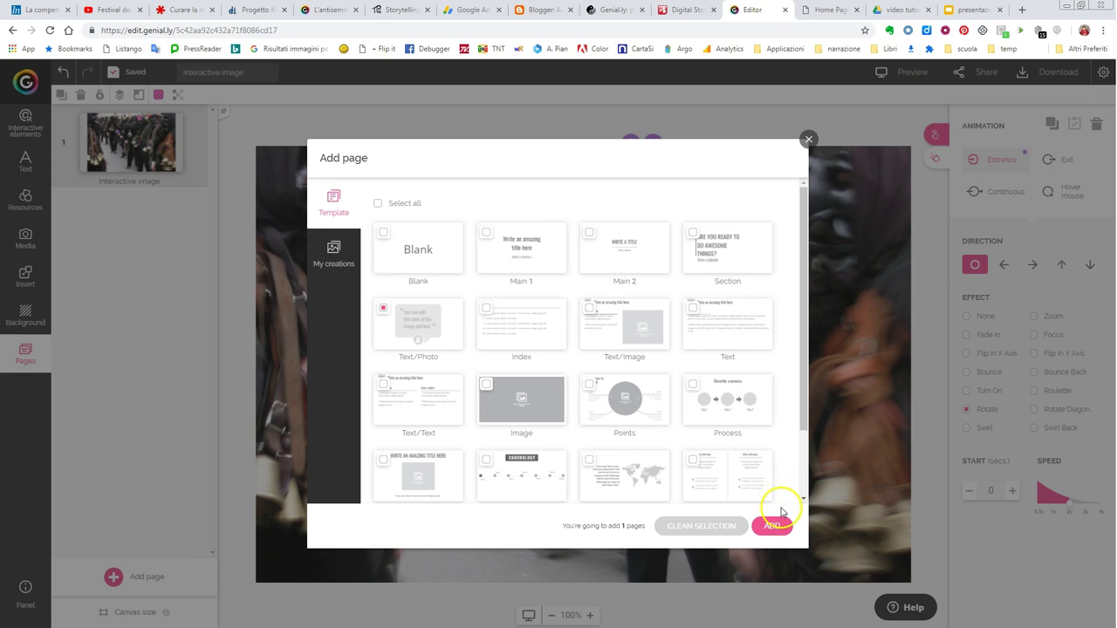
left_click(332, 253)
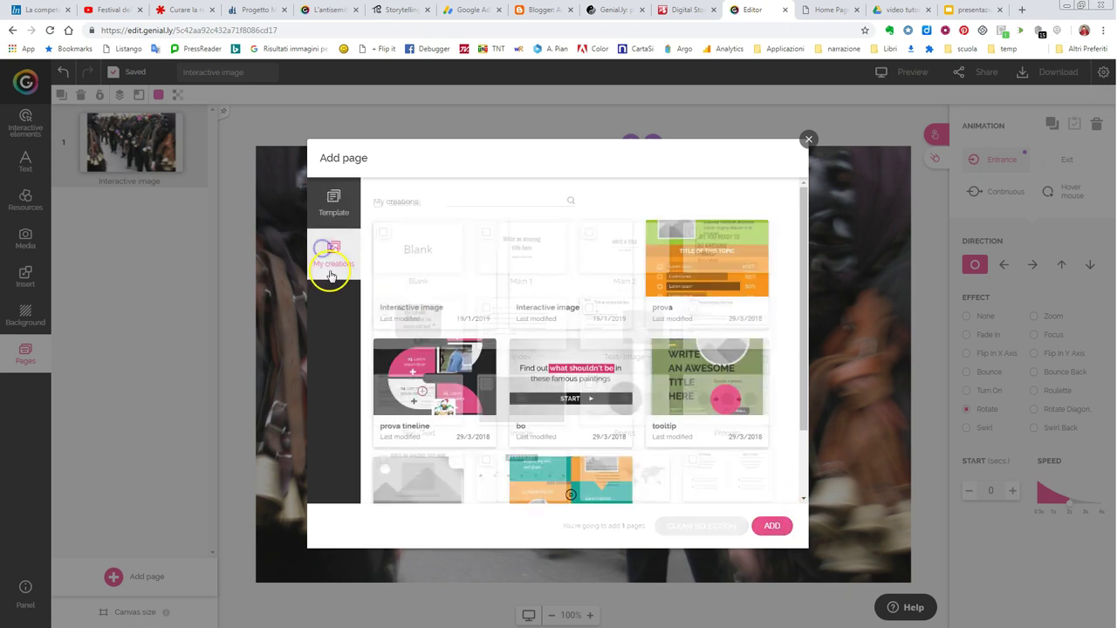
left_click(335, 202)
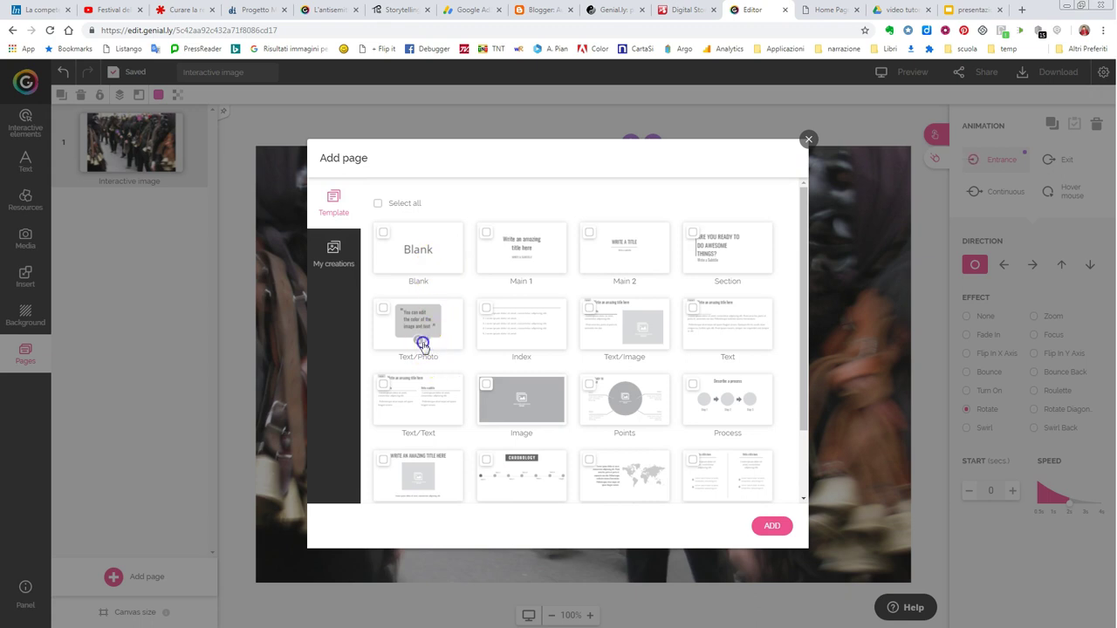
left_click(422, 343)
left_click(772, 525)
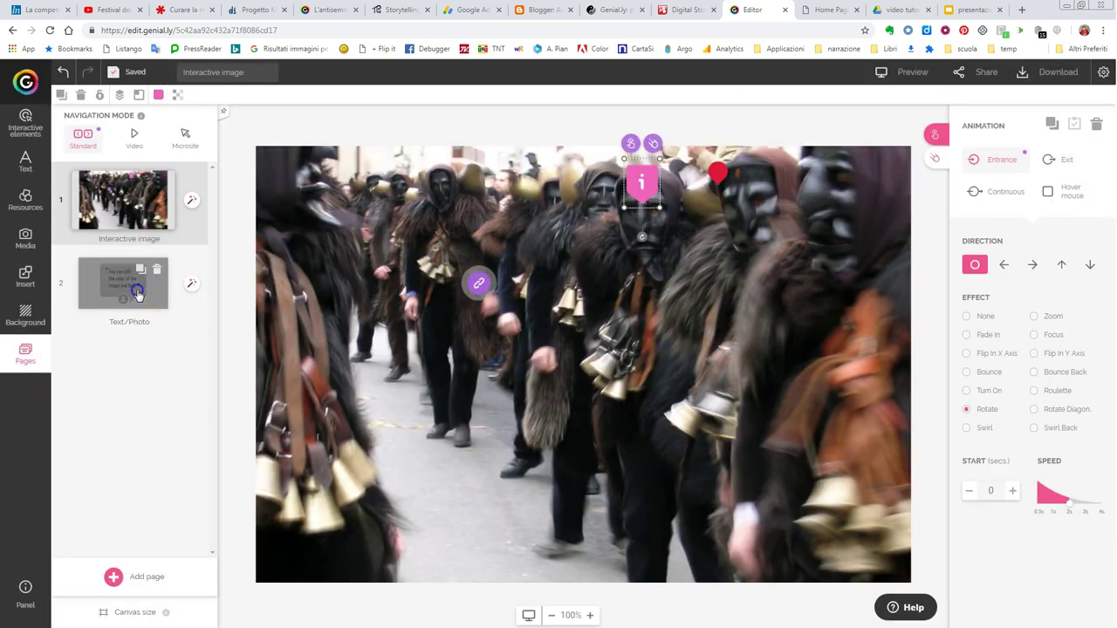
- Replace the placeholder quote on the Text/Photo page with "A carnevale ogni scherzo vale"
left_click(137, 294)
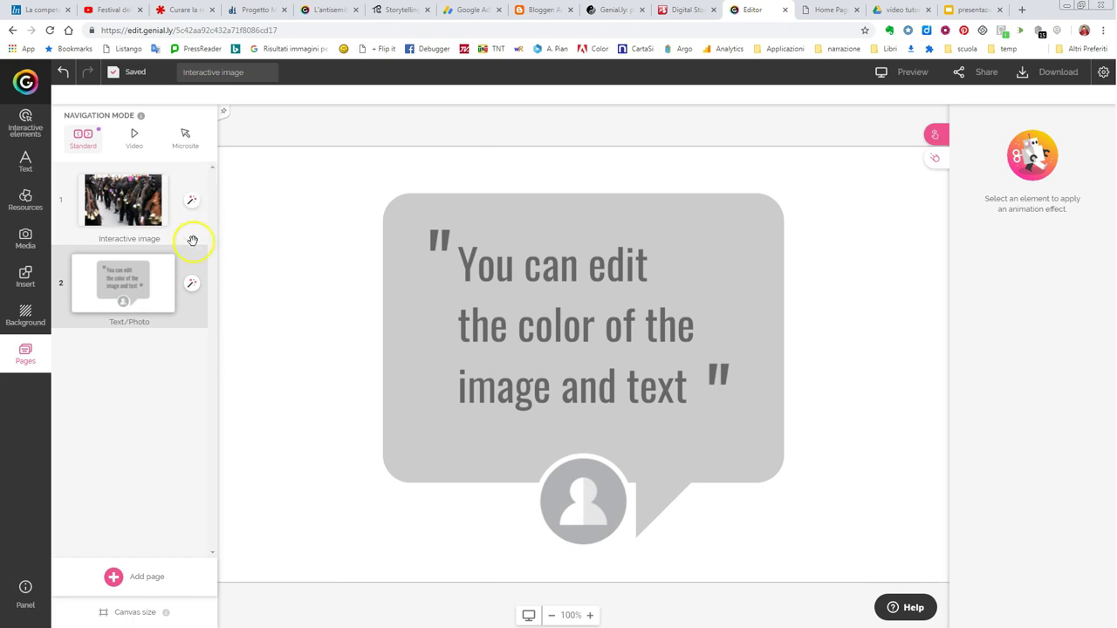
double_click(467, 263)
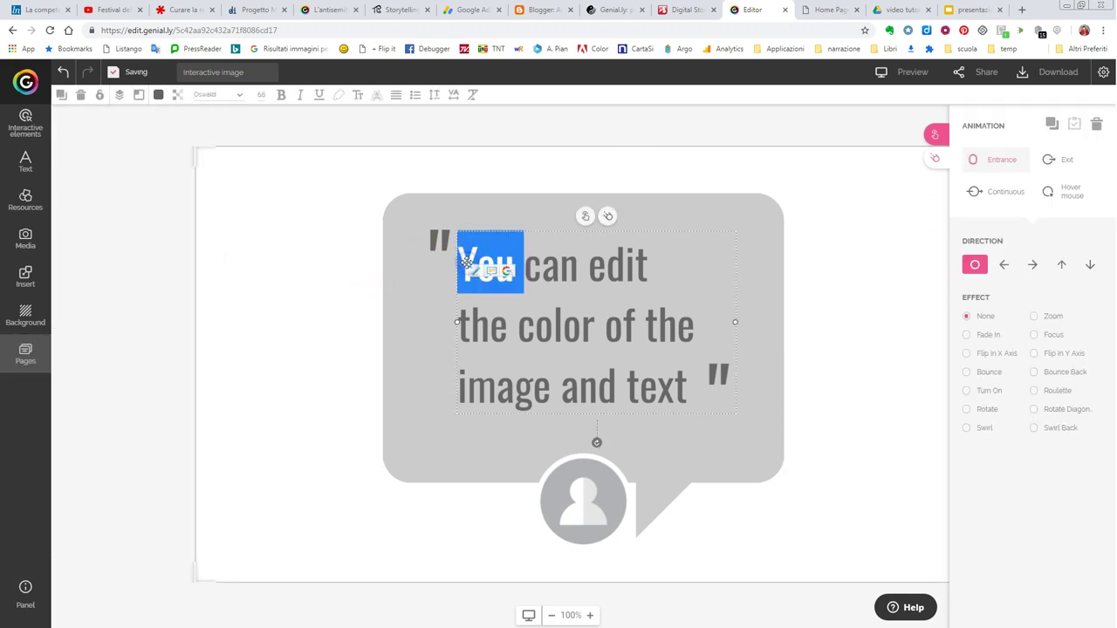
left_click(707, 393, "shift")
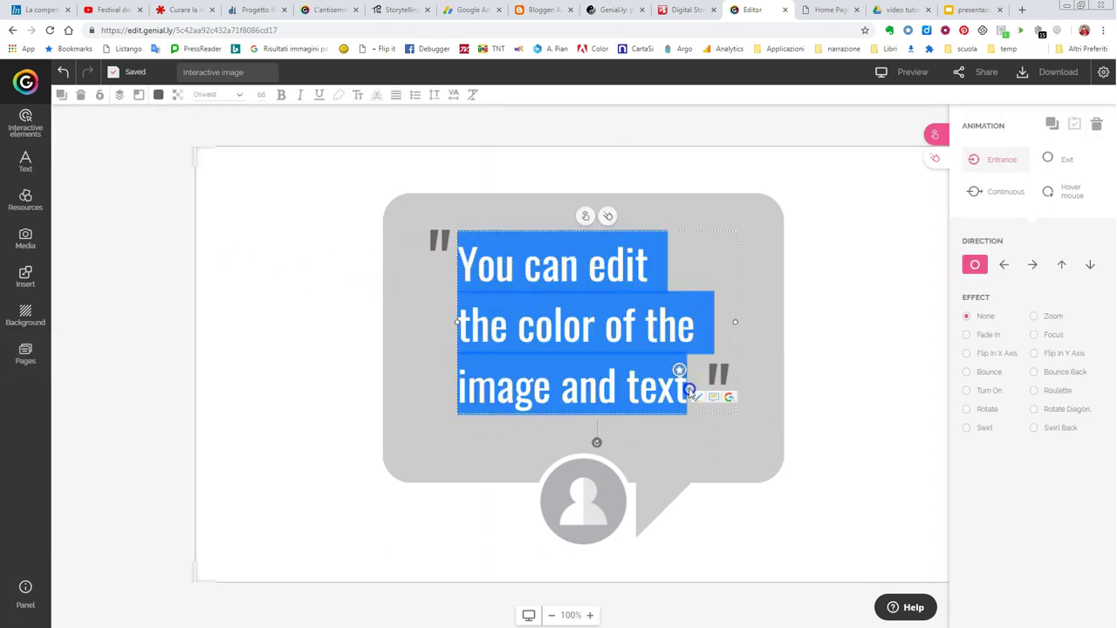
type("A")
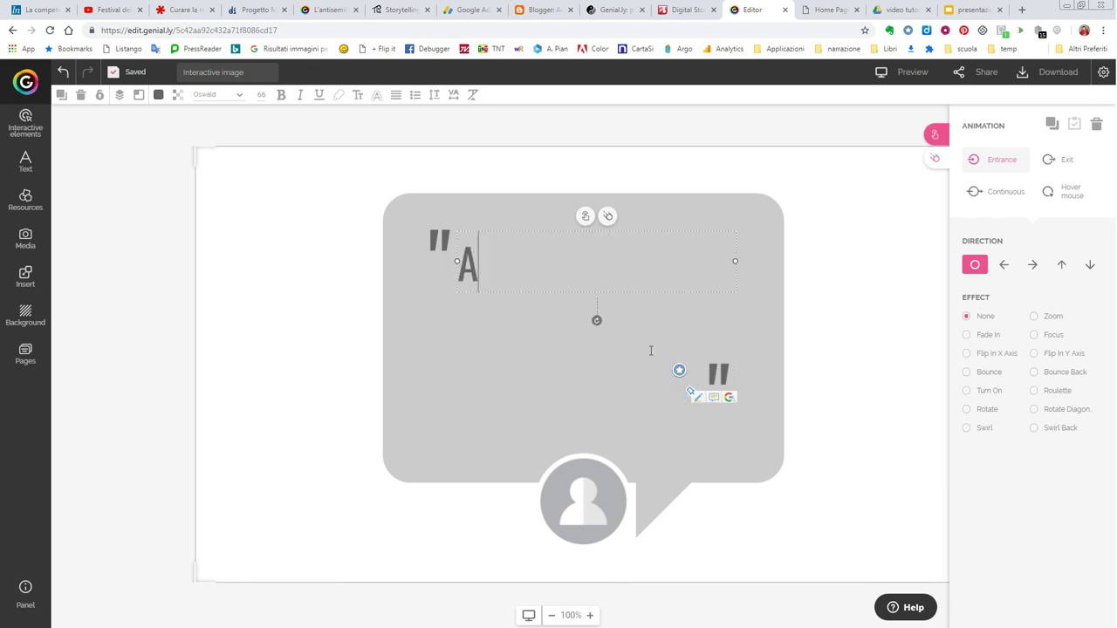
type(" carbnev")
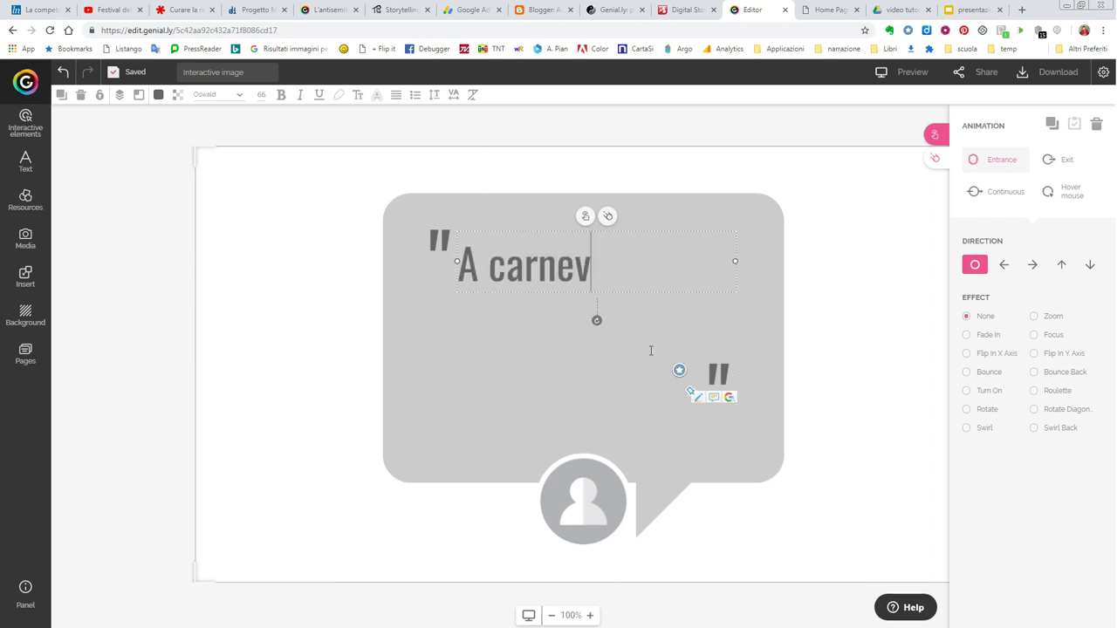
type("ale ogni scherzo vale")
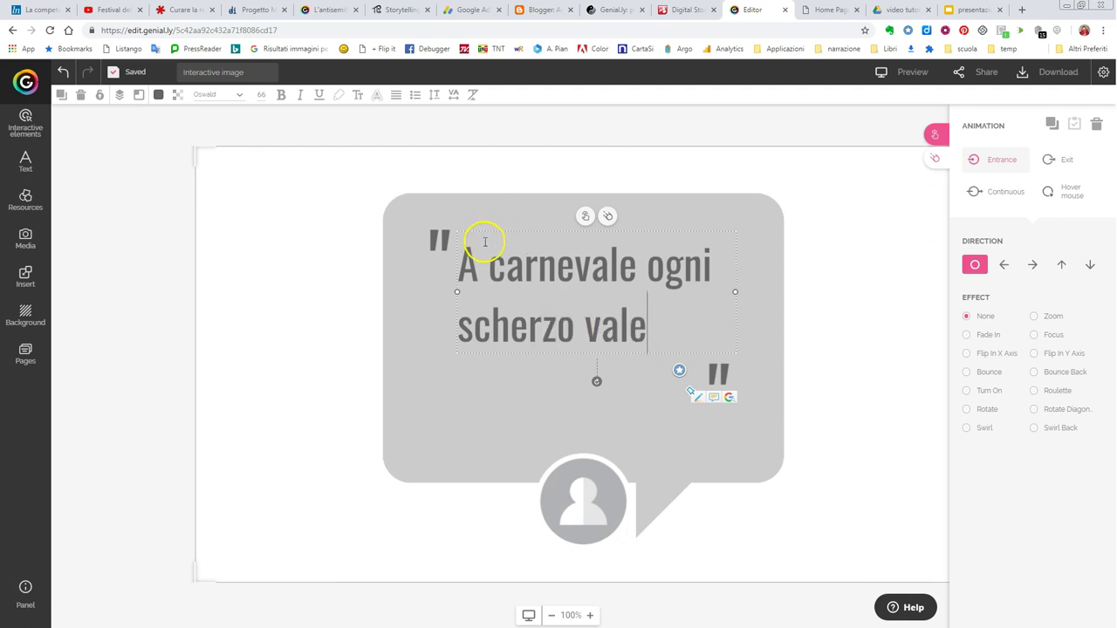
- Colour the quote text in the speech bubble red and deselect it
left_click_drag(459, 259, 638, 314)
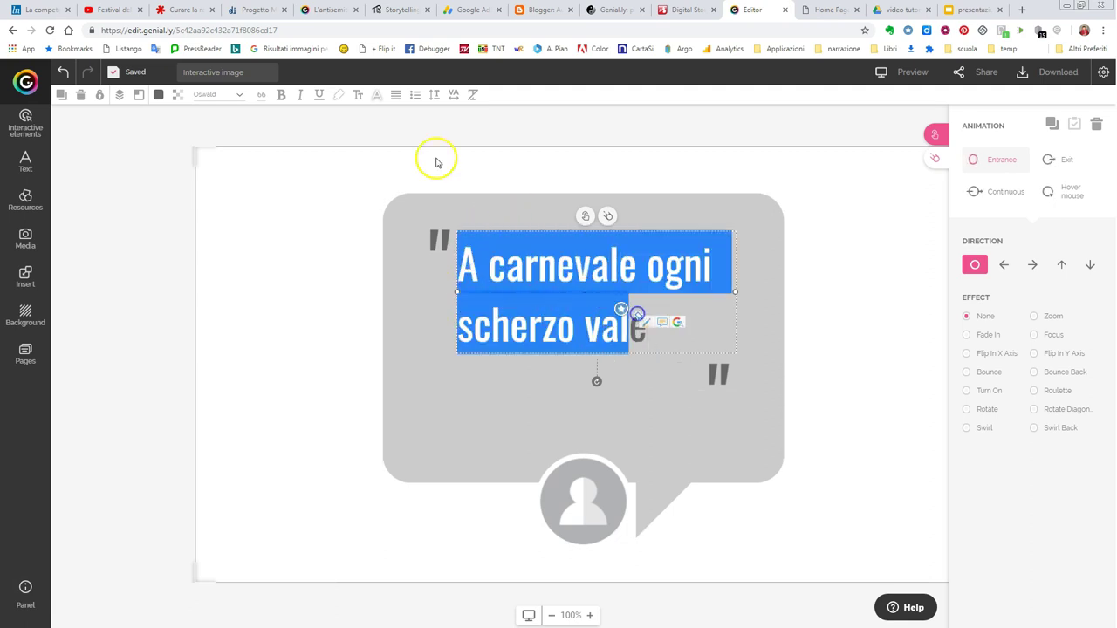
left_click(158, 95)
left_click(257, 127)
left_click(310, 244)
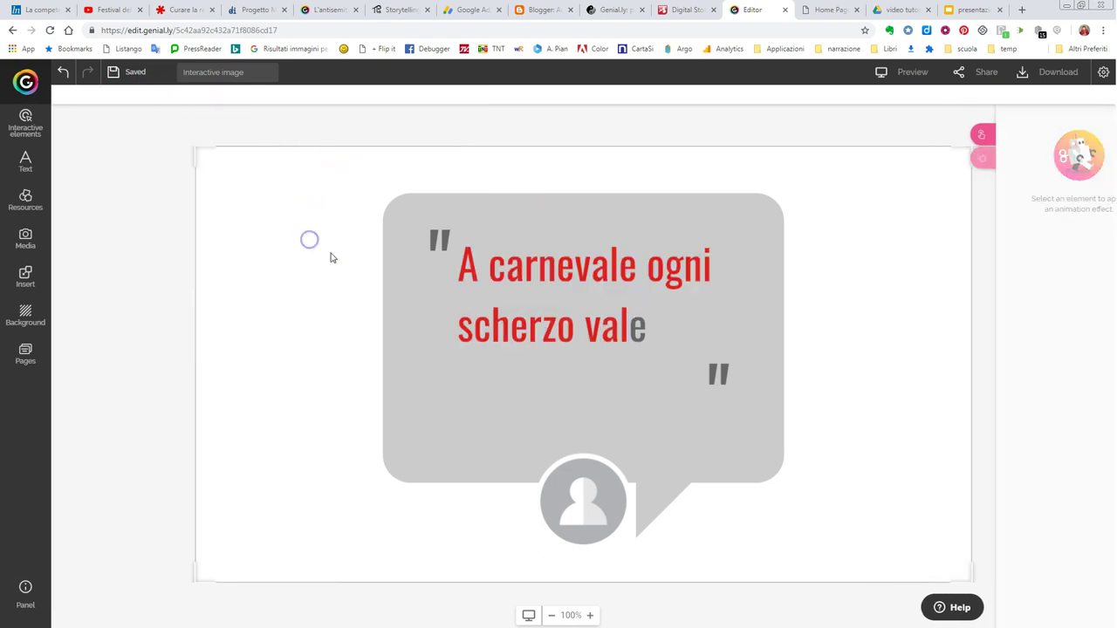
left_click(341, 291)
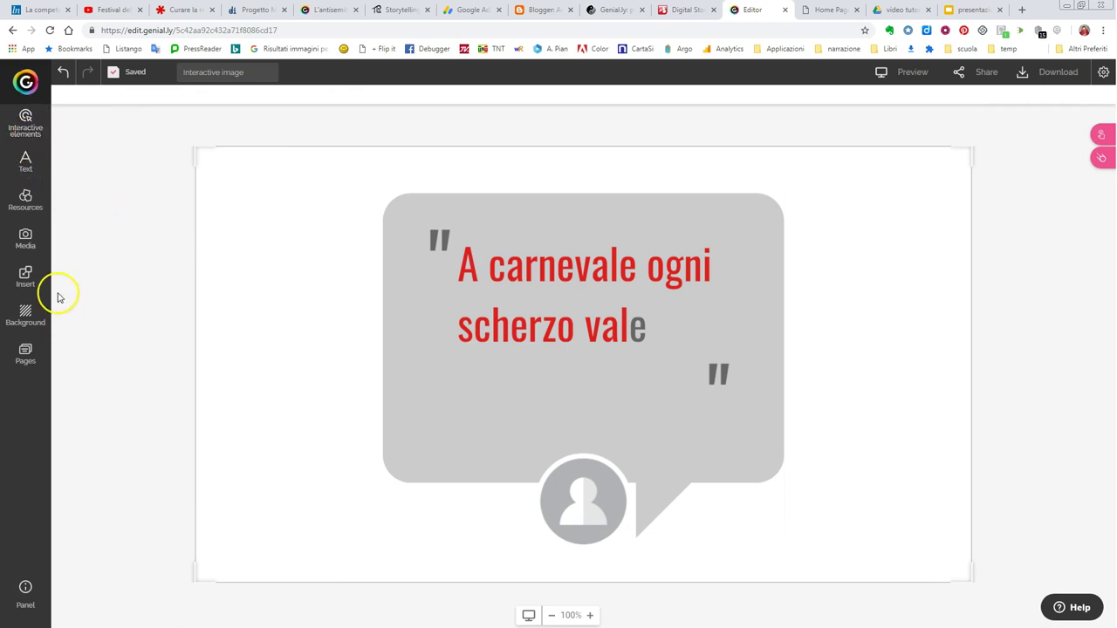
- Return to the Interactive image page and place a purple right-arrow button on the photo, to the lower left of the link button
left_click(26, 354)
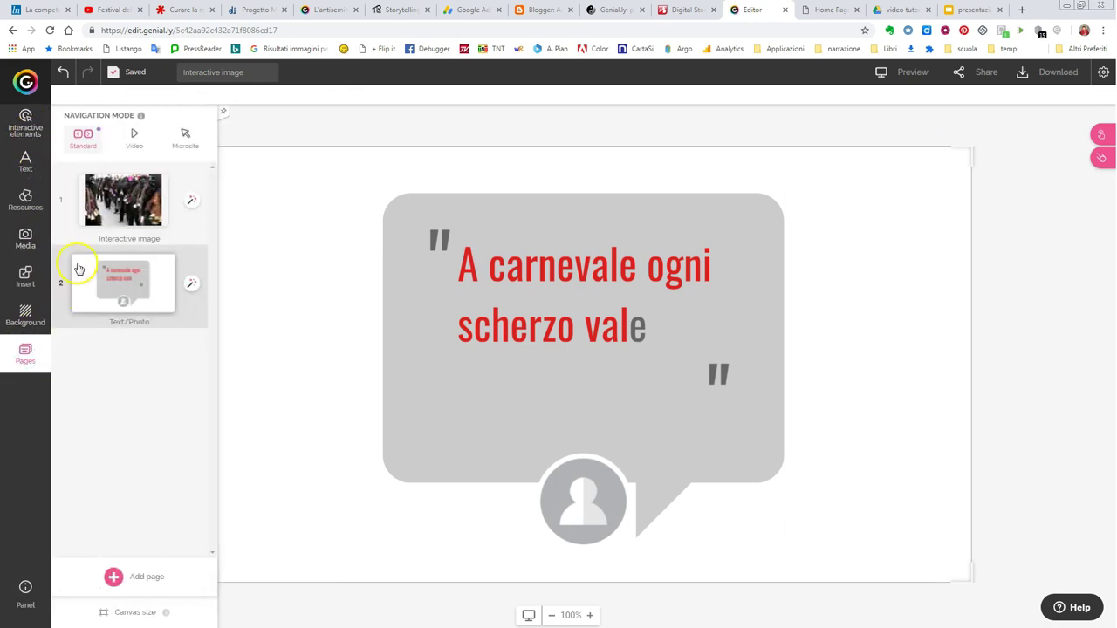
left_click(148, 223)
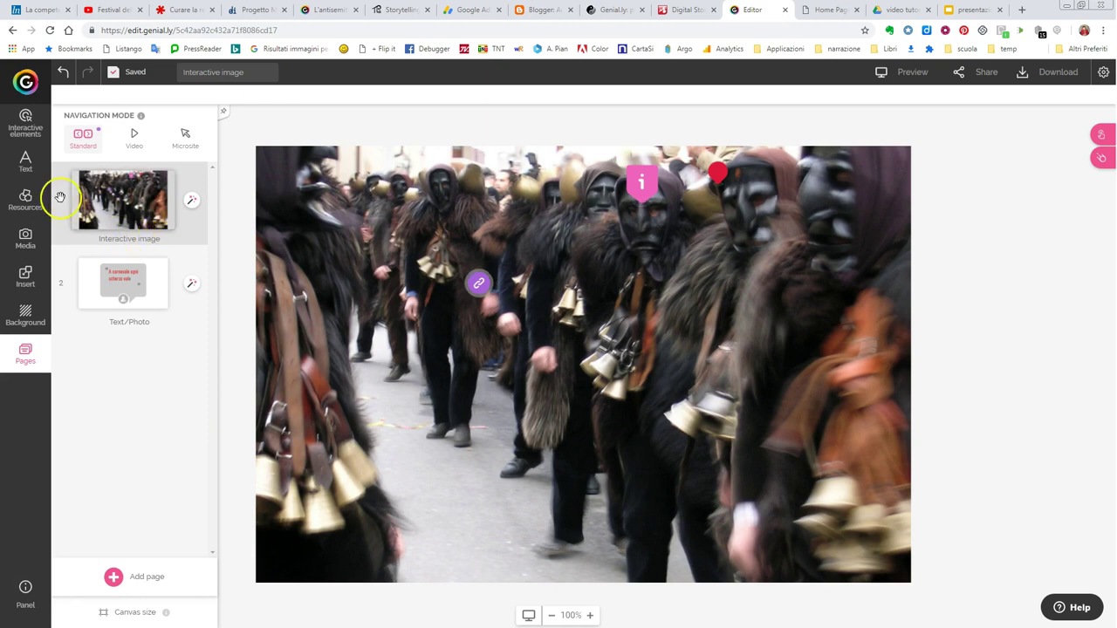
left_click(38, 131)
scroll(105, 307, "down", 5)
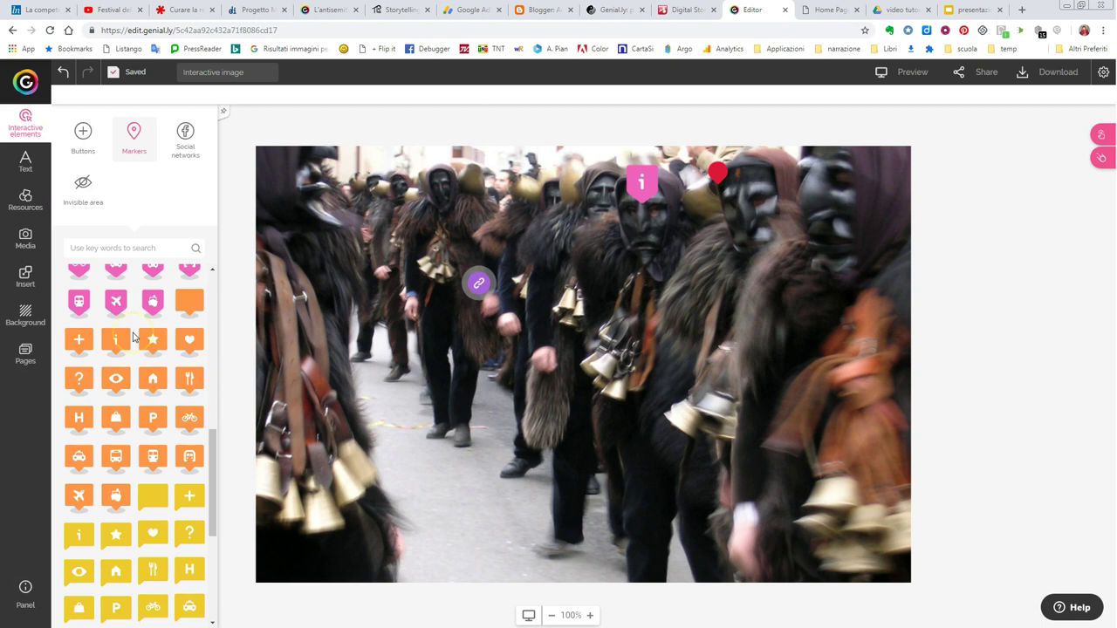
scroll(135, 335, "up", 5)
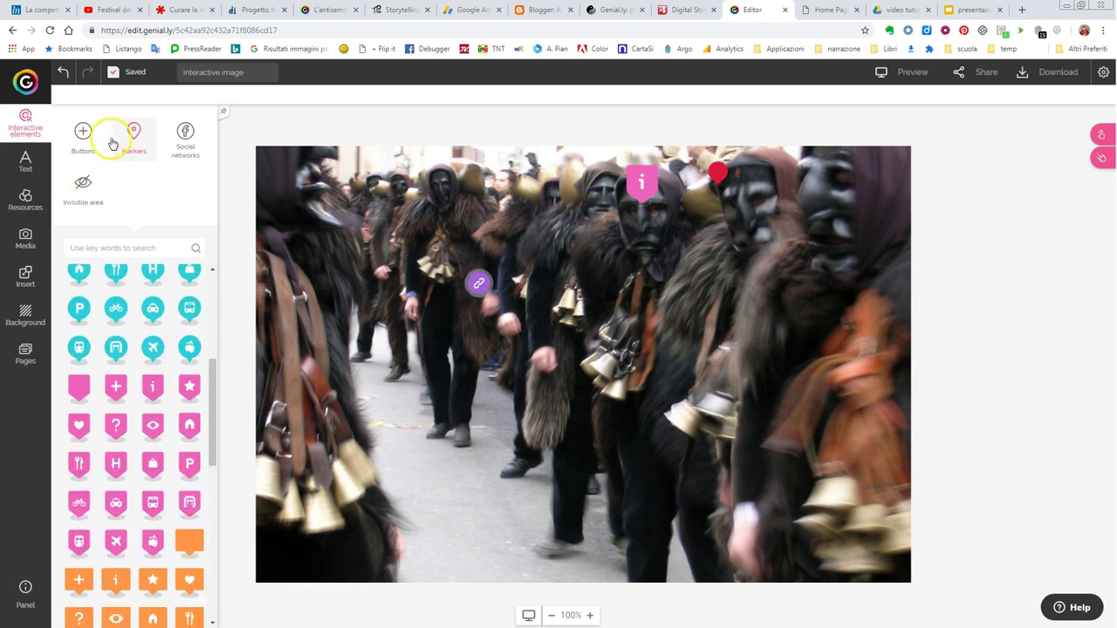
left_click(83, 135)
left_click_drag(116, 321, 385, 332)
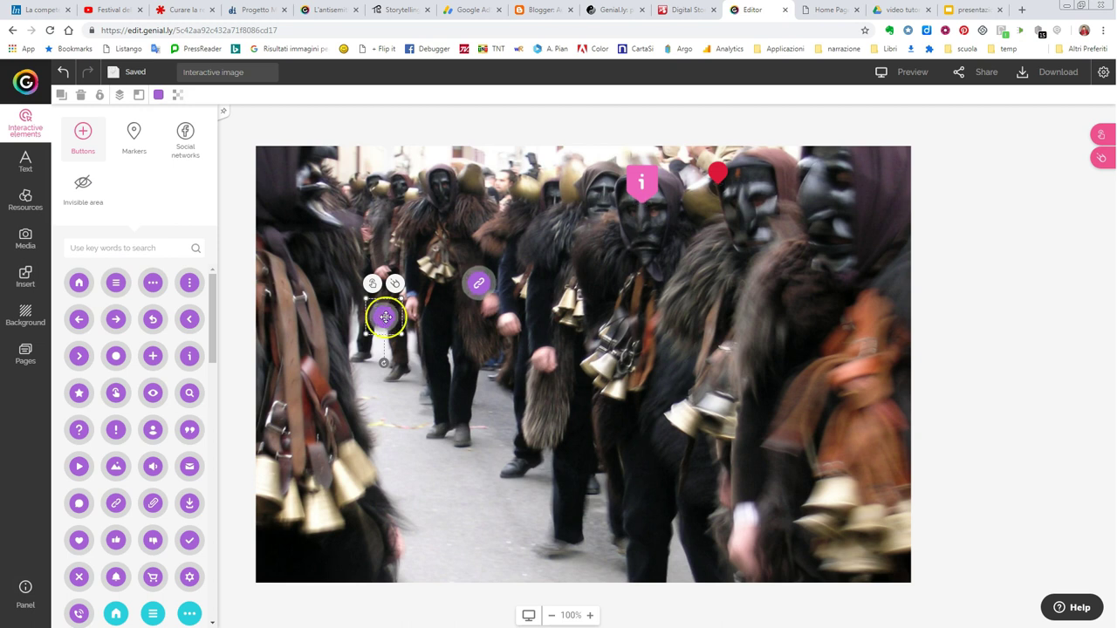
- Give the arrow button a Go to page interactivity linking to the Text/Photo page, and test it in the preview
left_click(394, 286)
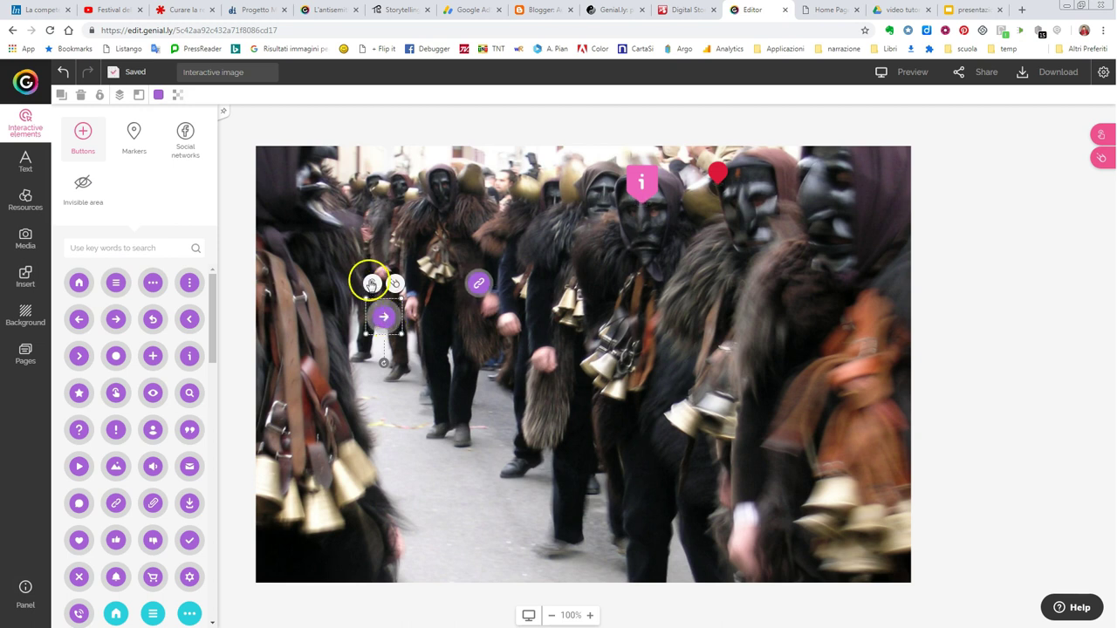
left_click(373, 283)
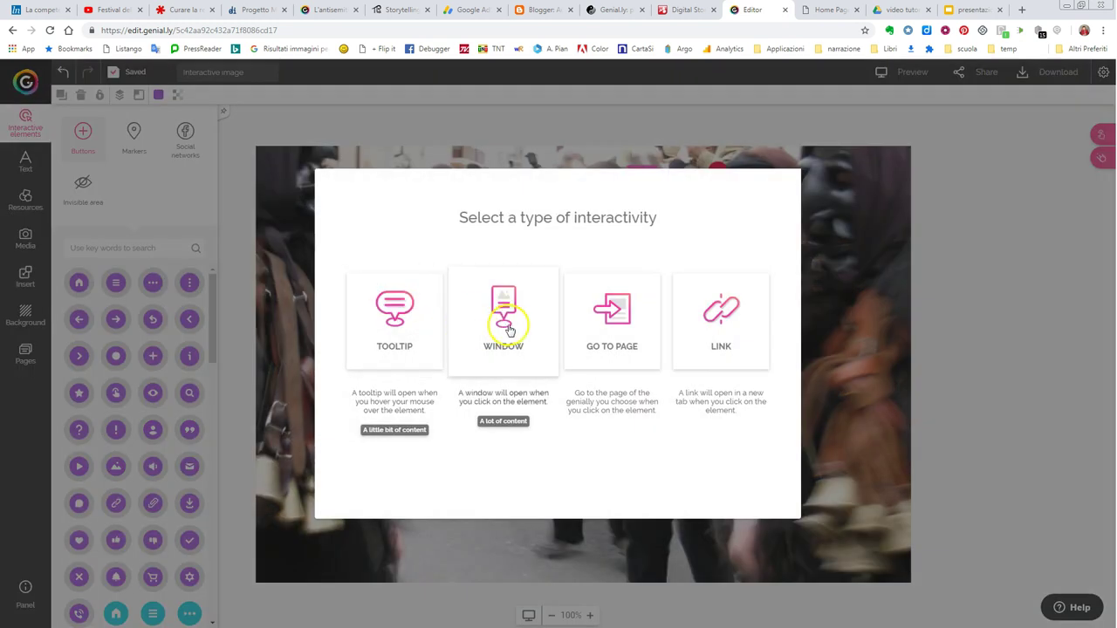
left_click(620, 323)
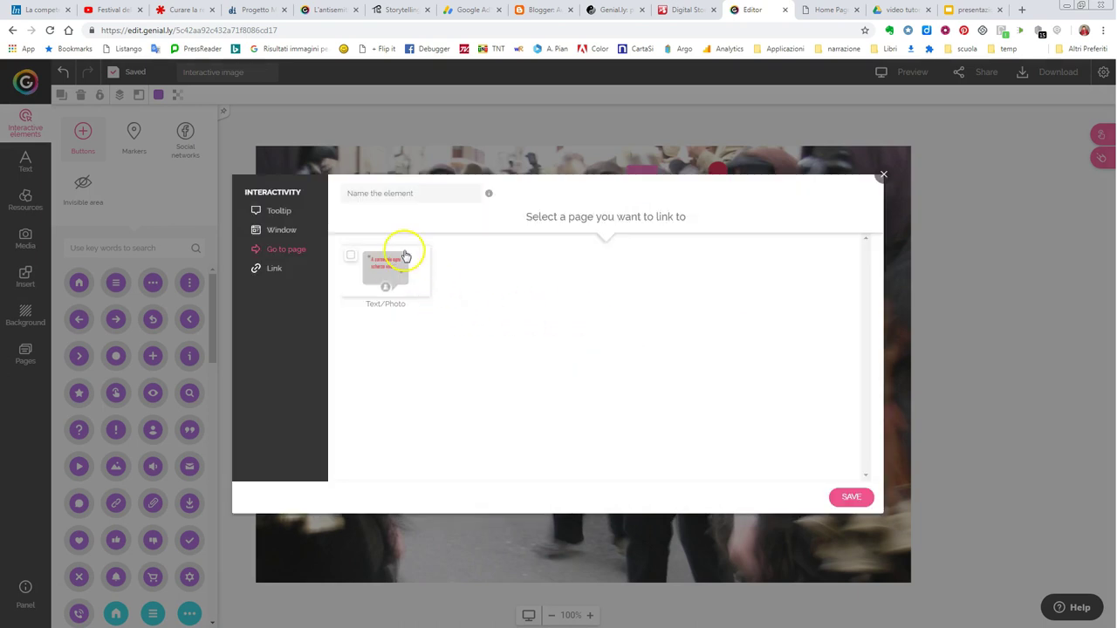
left_click(354, 256)
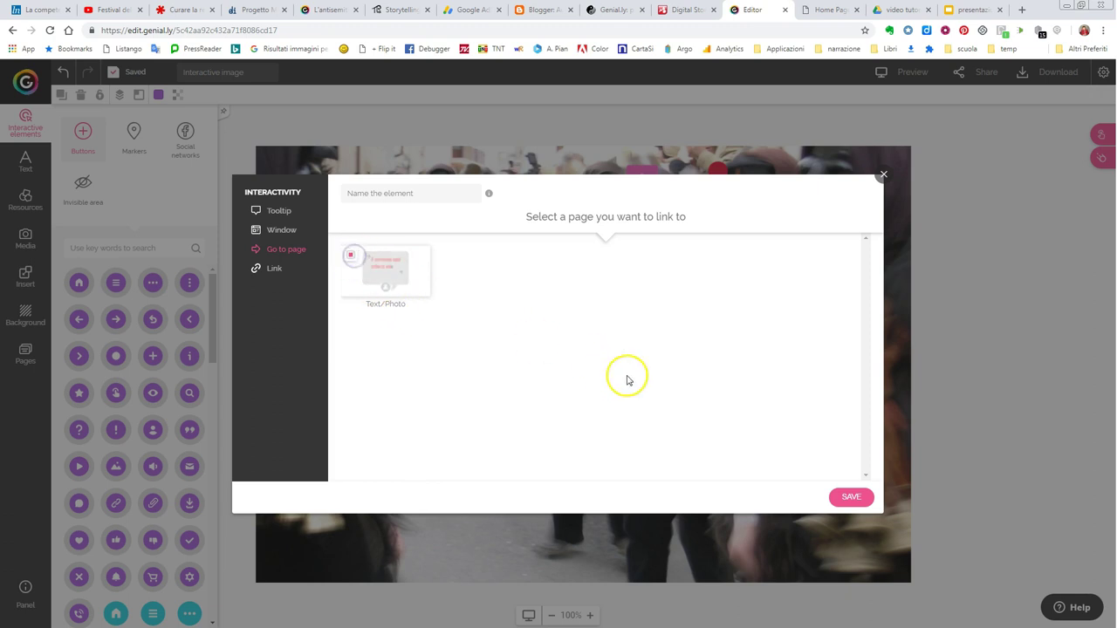
left_click(851, 497)
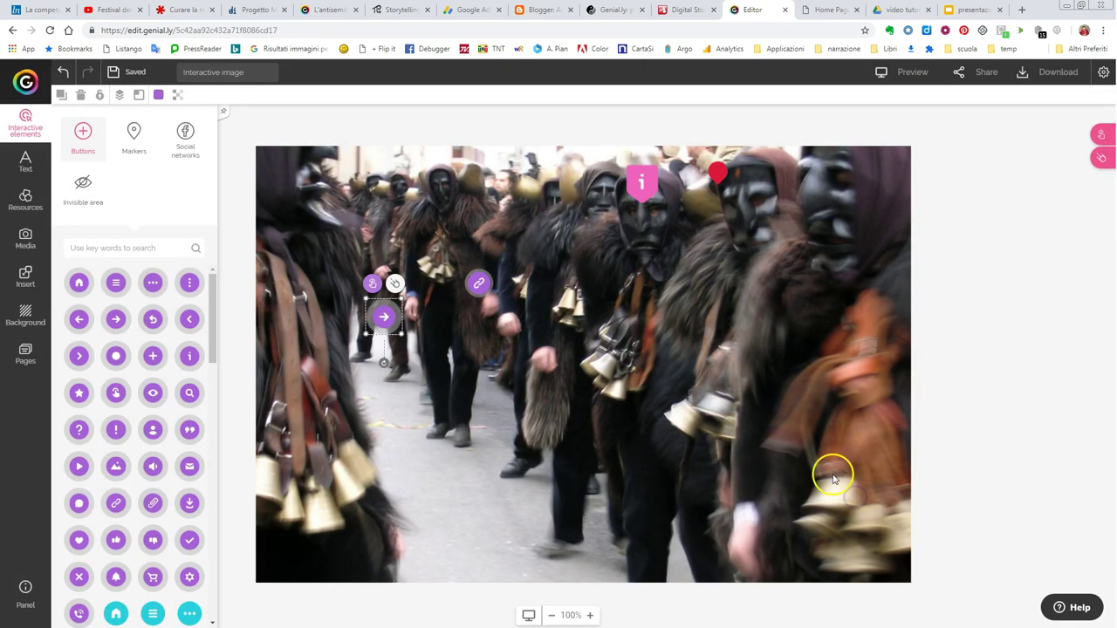
left_click(898, 73)
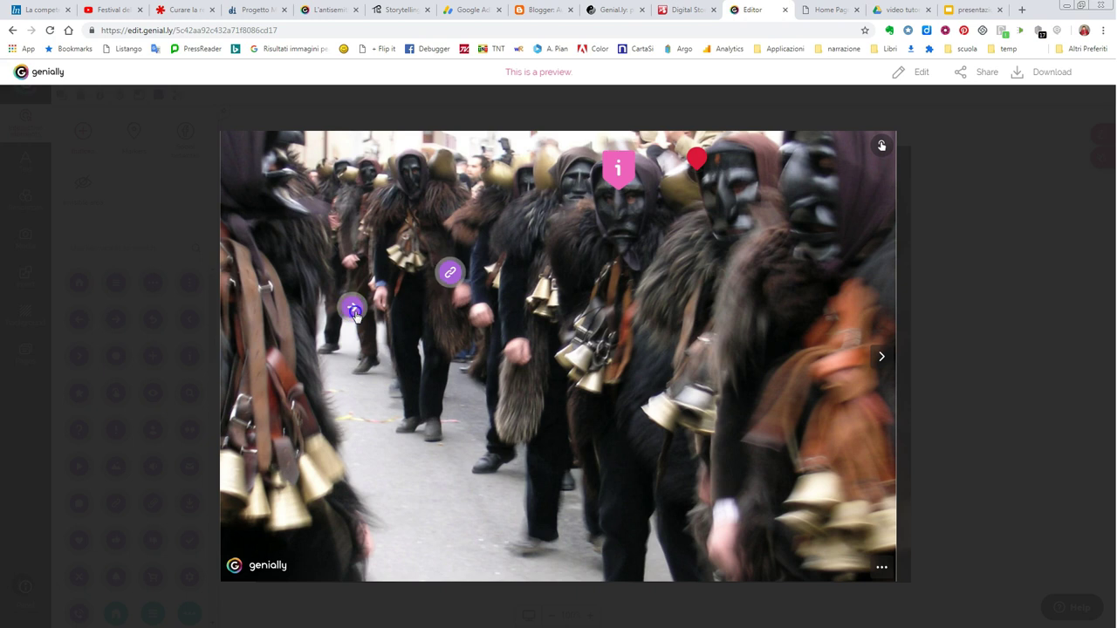
left_click(353, 309)
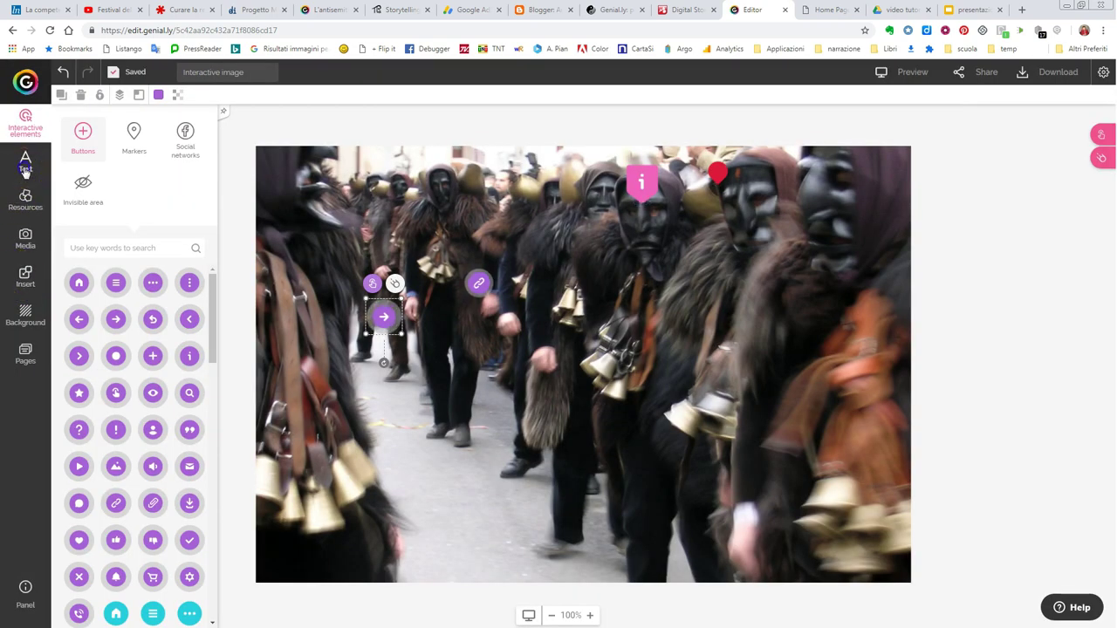
- Add a Title 2 text element with the text "Titolo" to the photo page
left_click(118, 216)
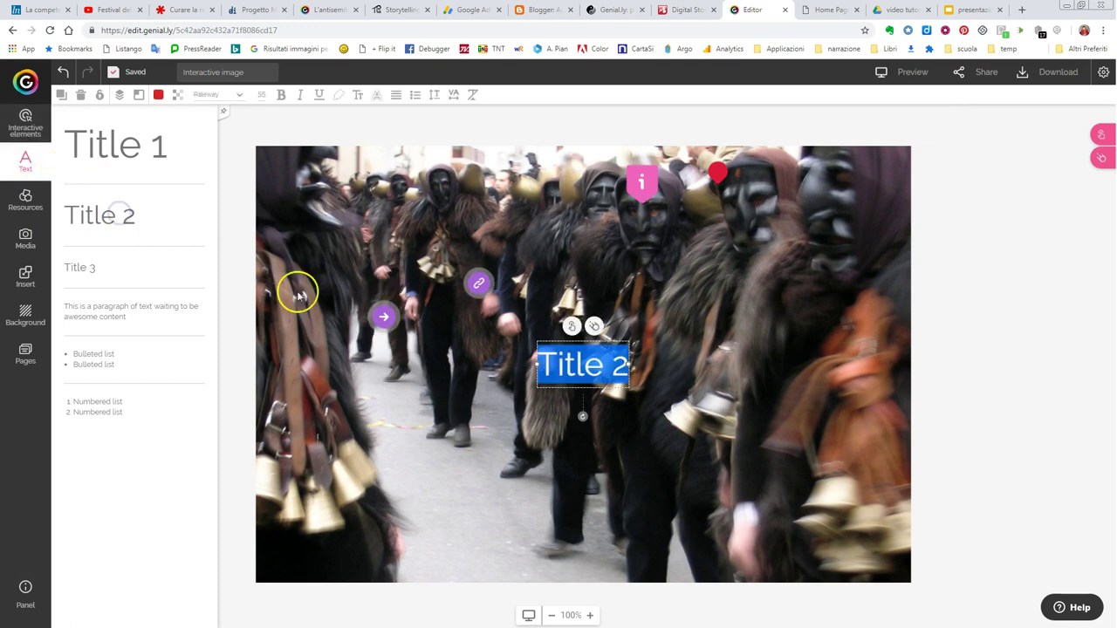
type("Titolo")
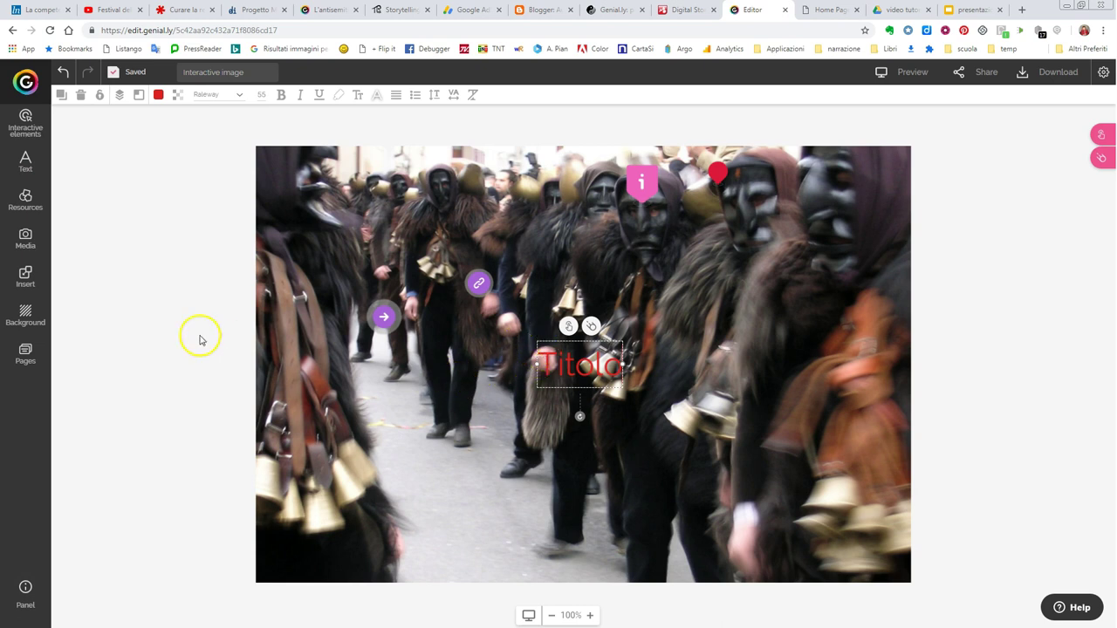
- Browse the map silhouettes among the resources and open the media image library
left_click(35, 208)
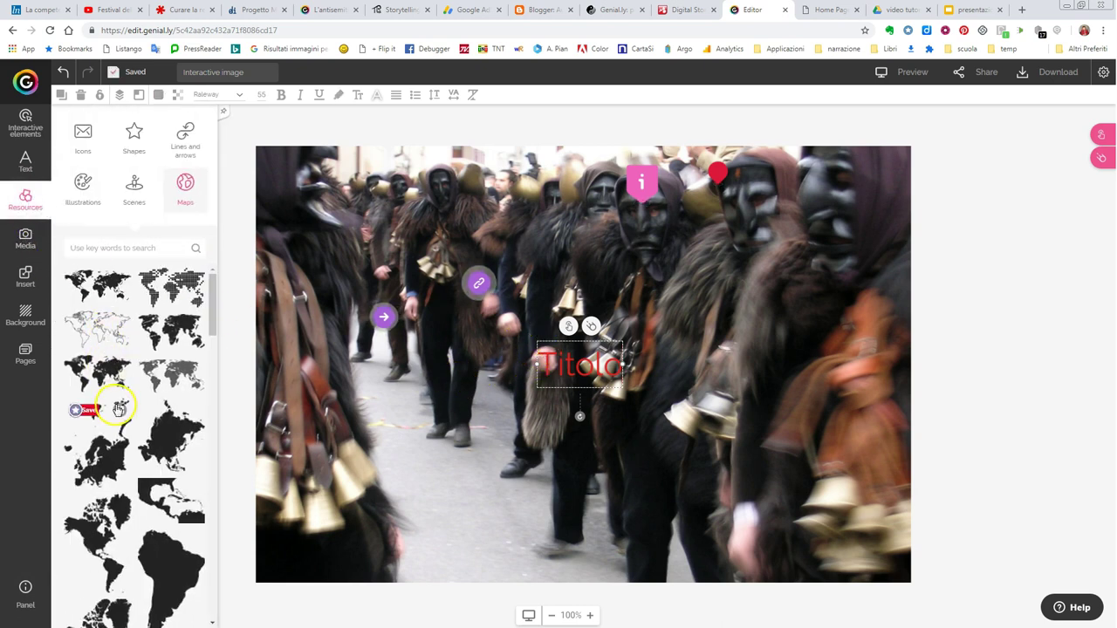
scroll(120, 405, "down", 3)
scroll(135, 410, "down", 3)
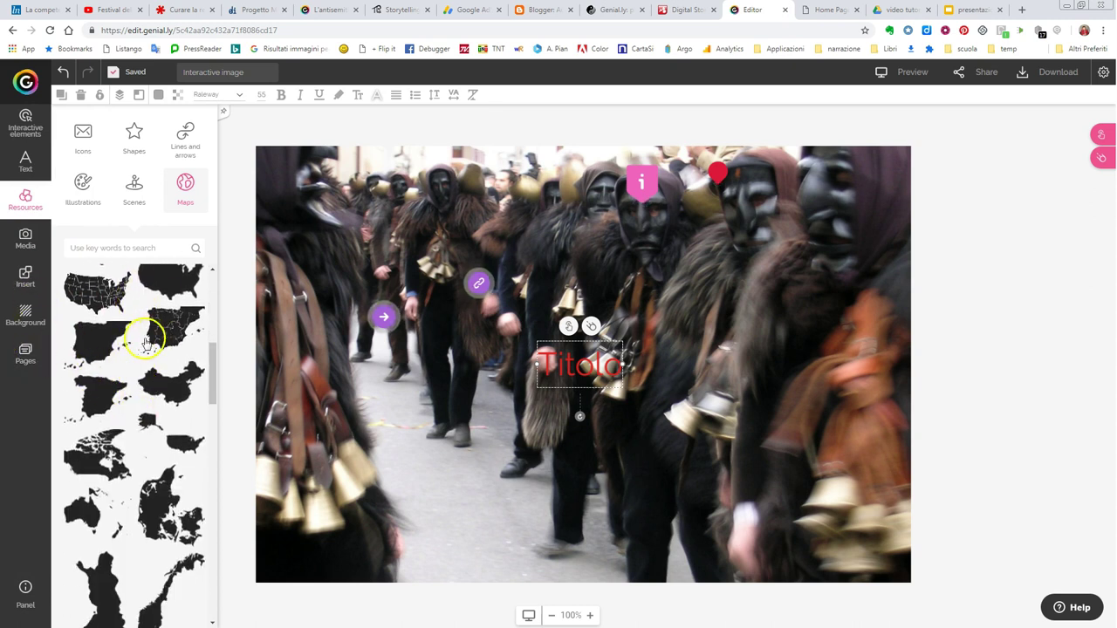
scroll(197, 413, "down", 1)
scroll(196, 413, "down", 8)
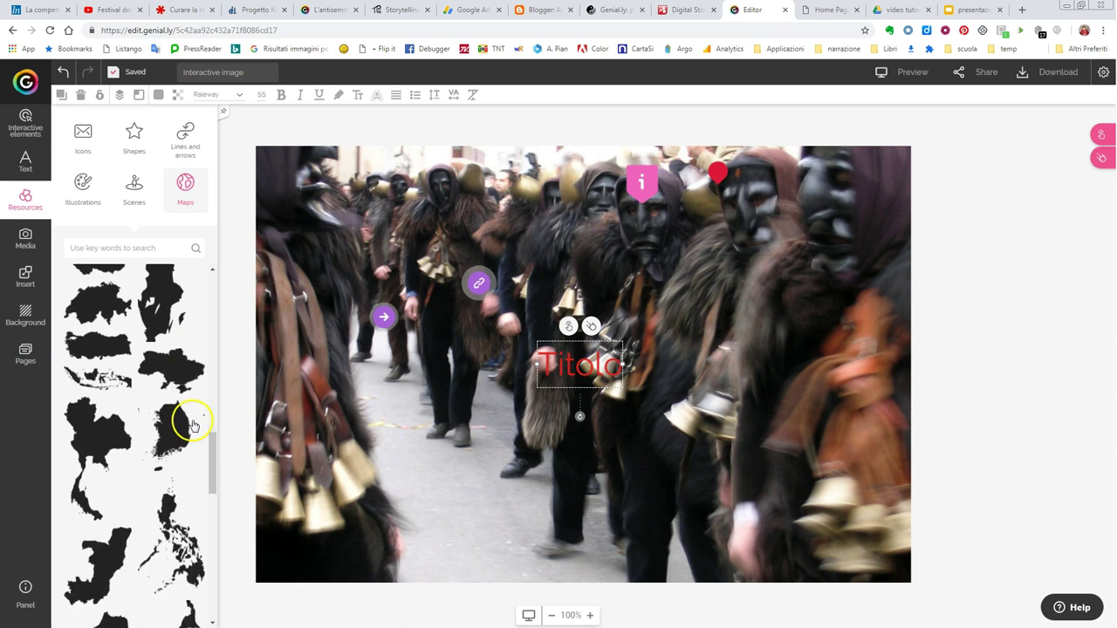
scroll(194, 425, "up", 8)
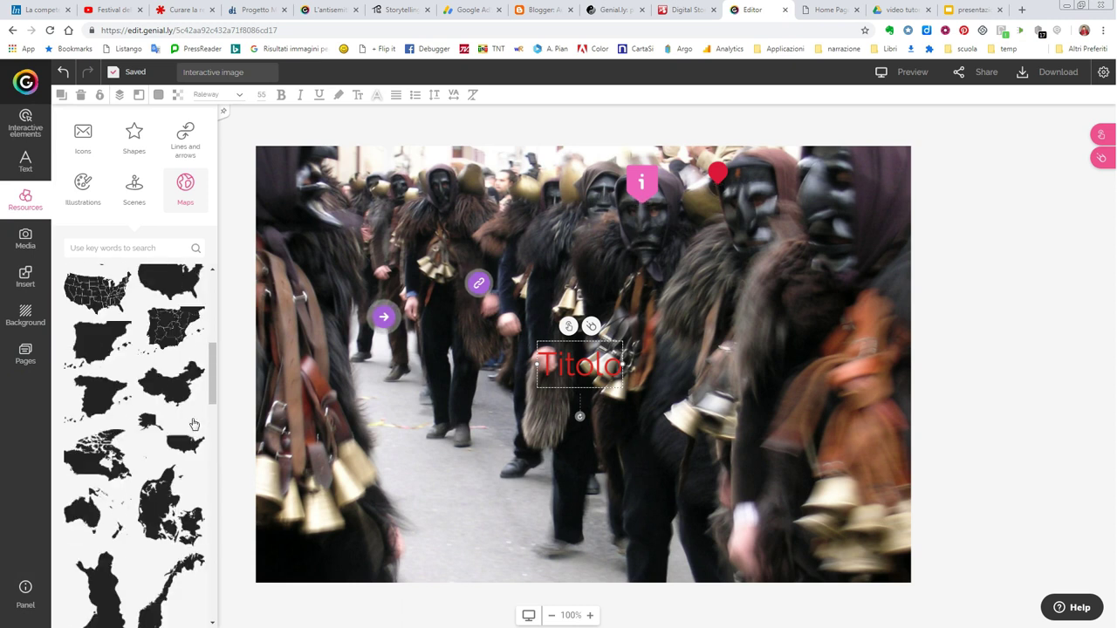
left_click(26, 237)
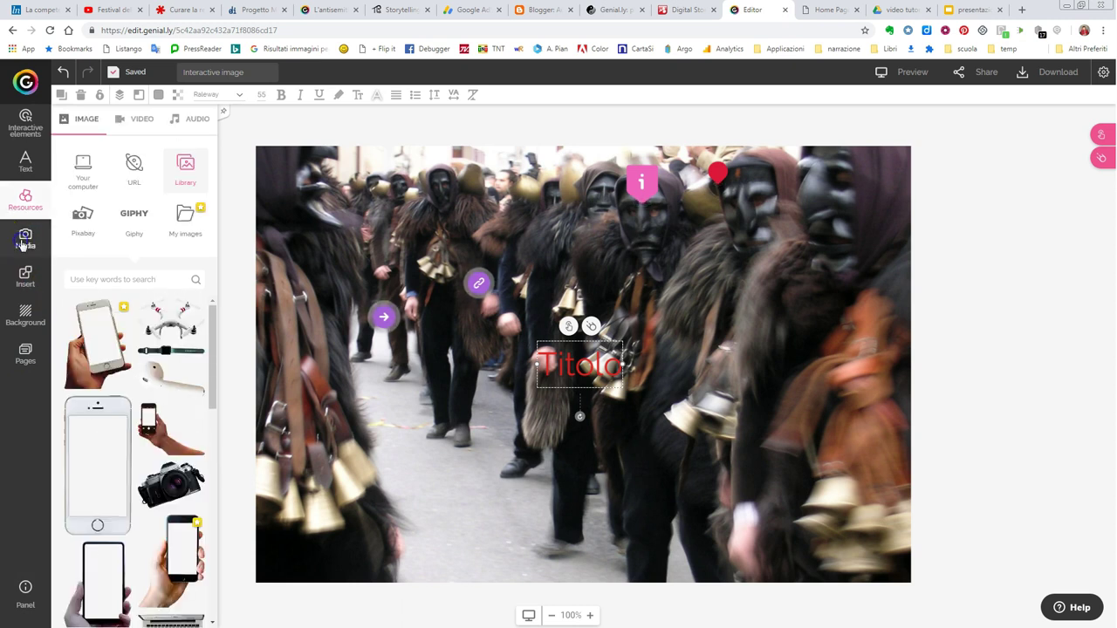
- Insert the white drone picture from the media image library onto the photo page
scroll(117, 369, "down", 1)
scroll(156, 371, "up", 1)
left_click(166, 323)
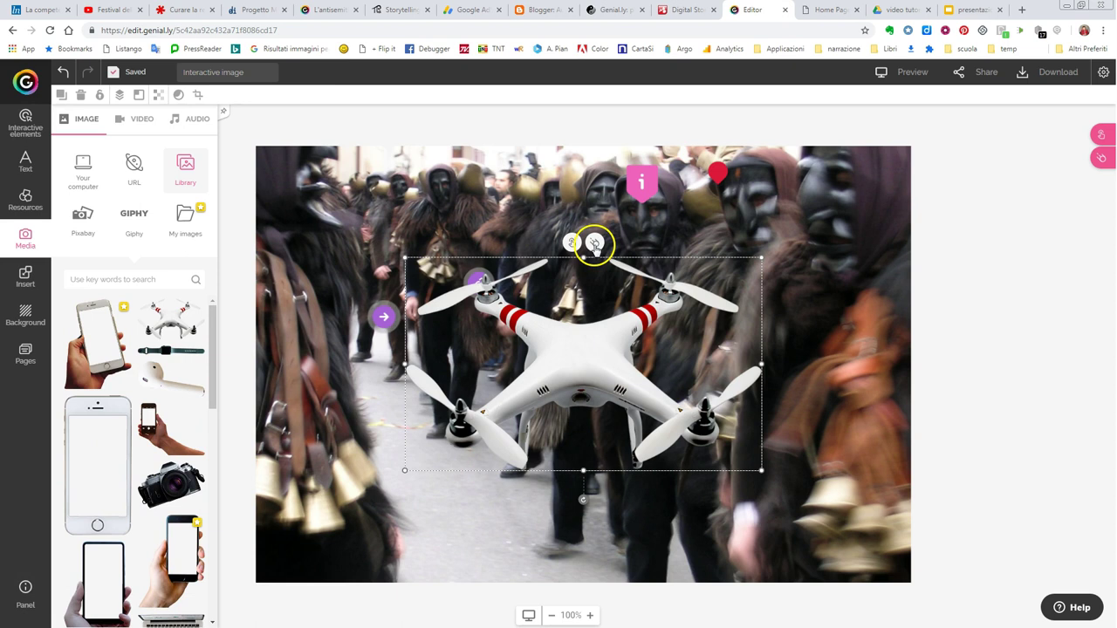
- Examine the drone's animation options and the supported providers for inserting external content
left_click(594, 244)
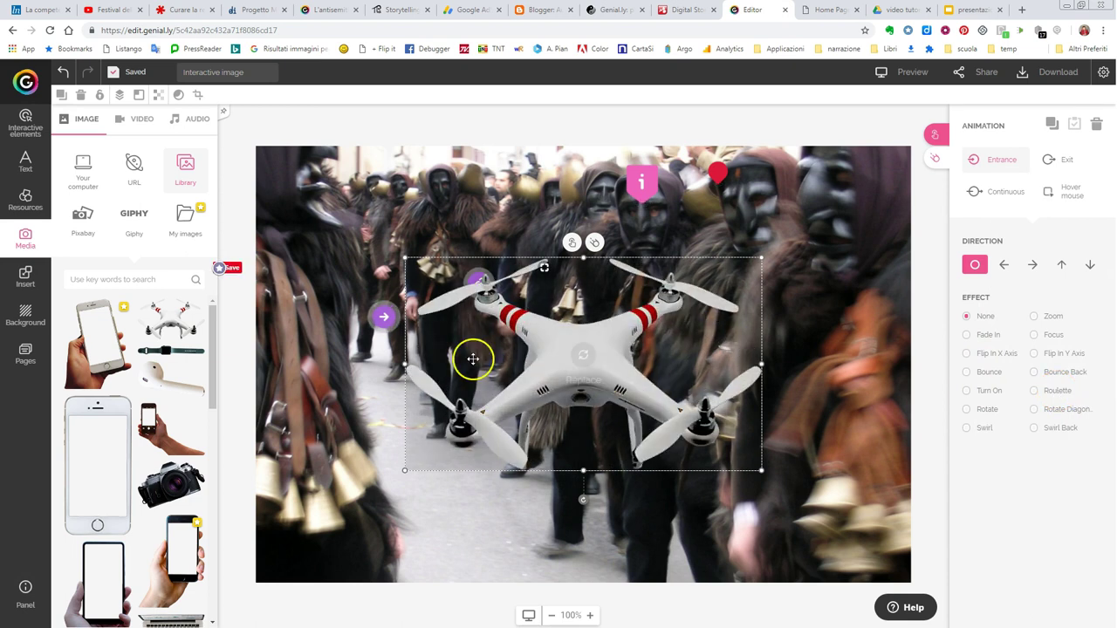
left_click(39, 277)
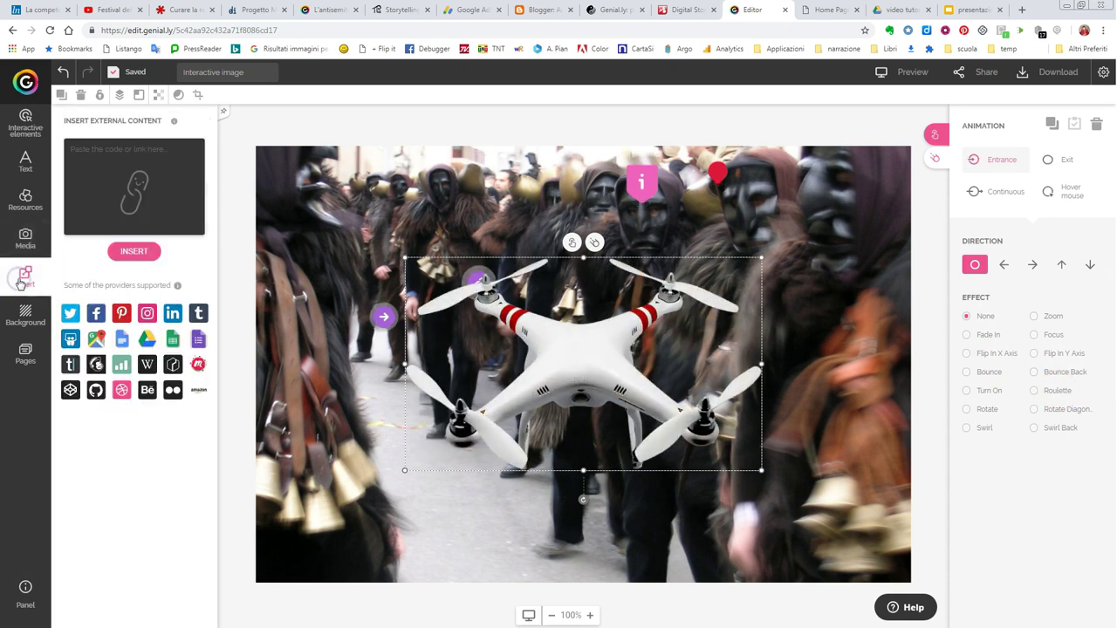
left_click(131, 177)
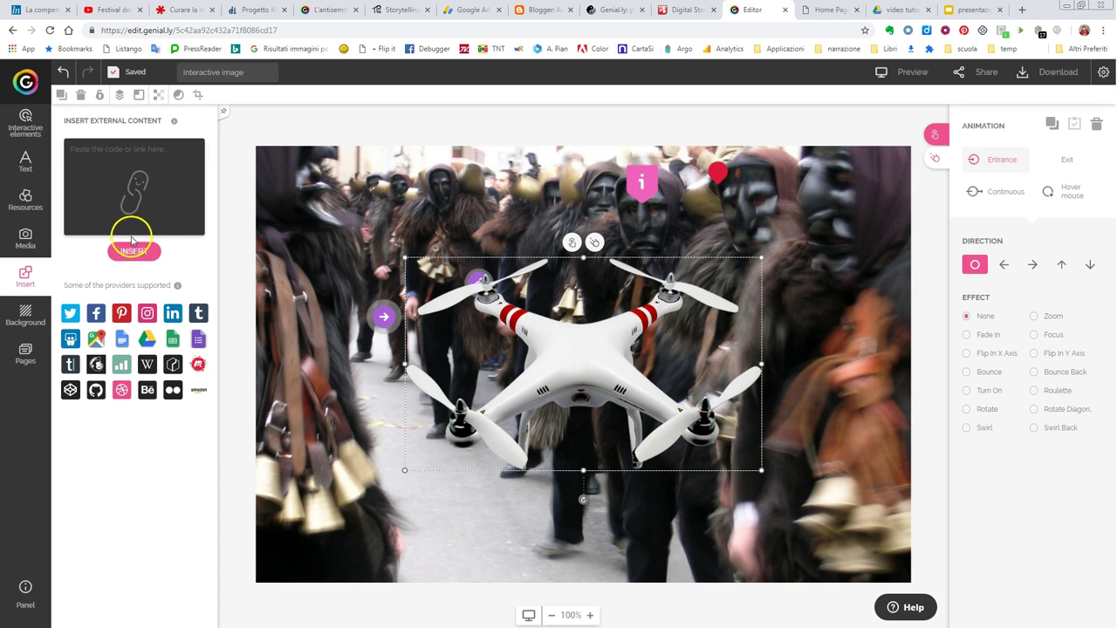
- Replace the page background with the library photo of a cloudy lake and mountains
left_click(25, 316)
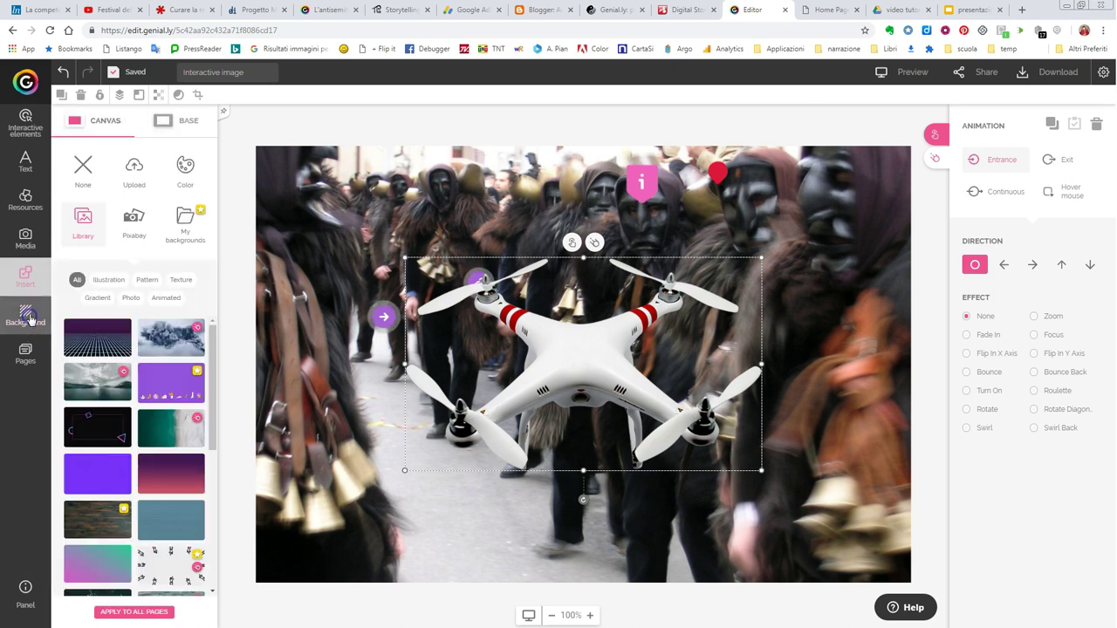
left_click(95, 376)
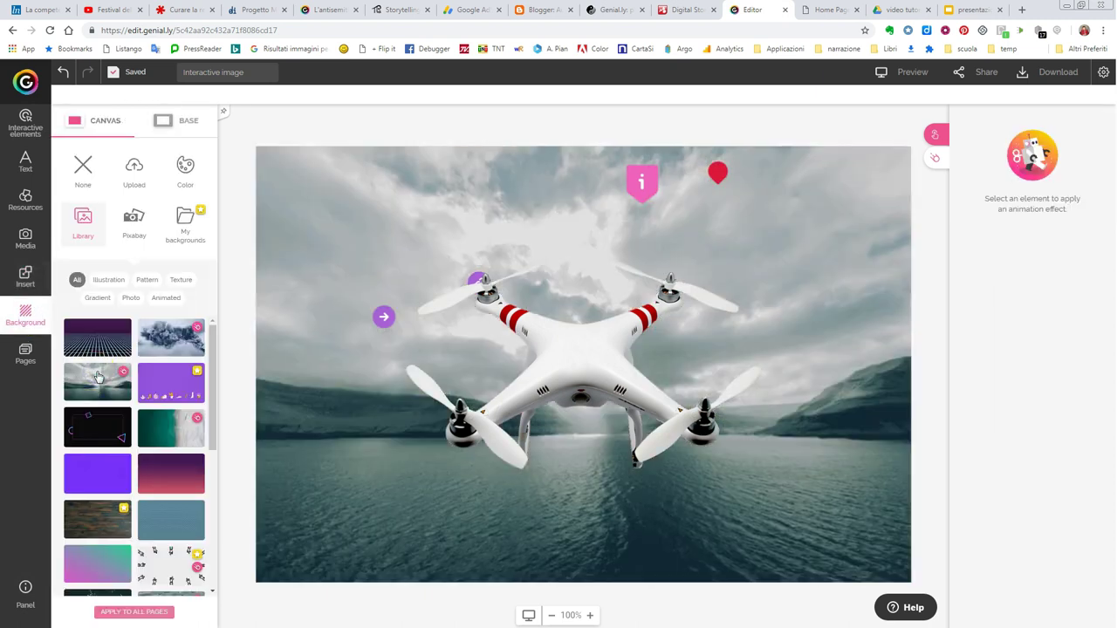
left_click(786, 232)
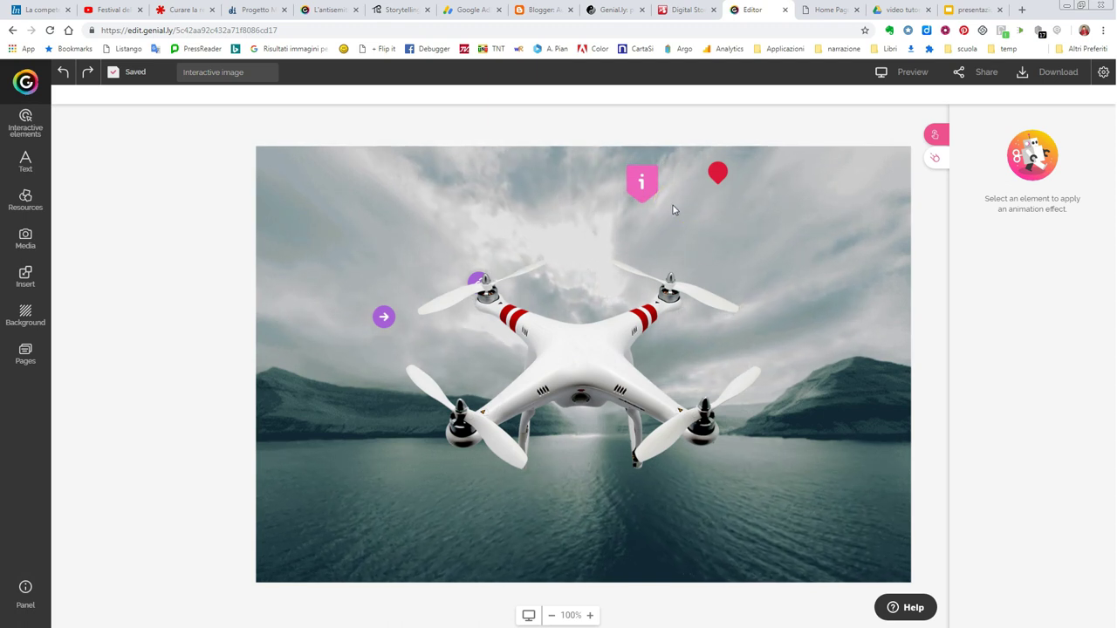
left_click(510, 338)
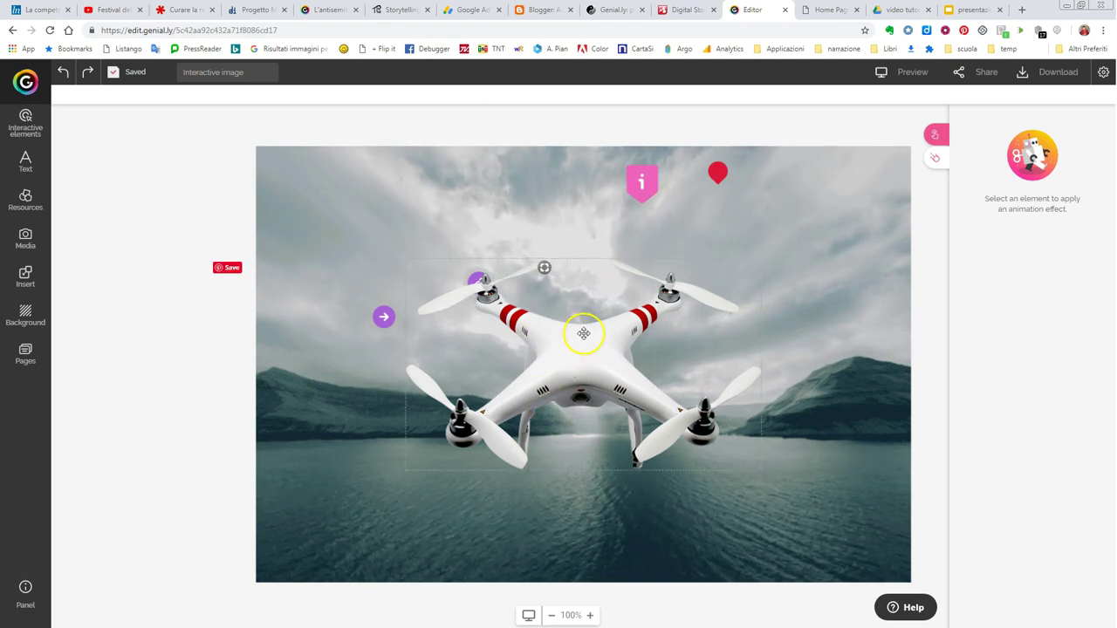
left_click(838, 443)
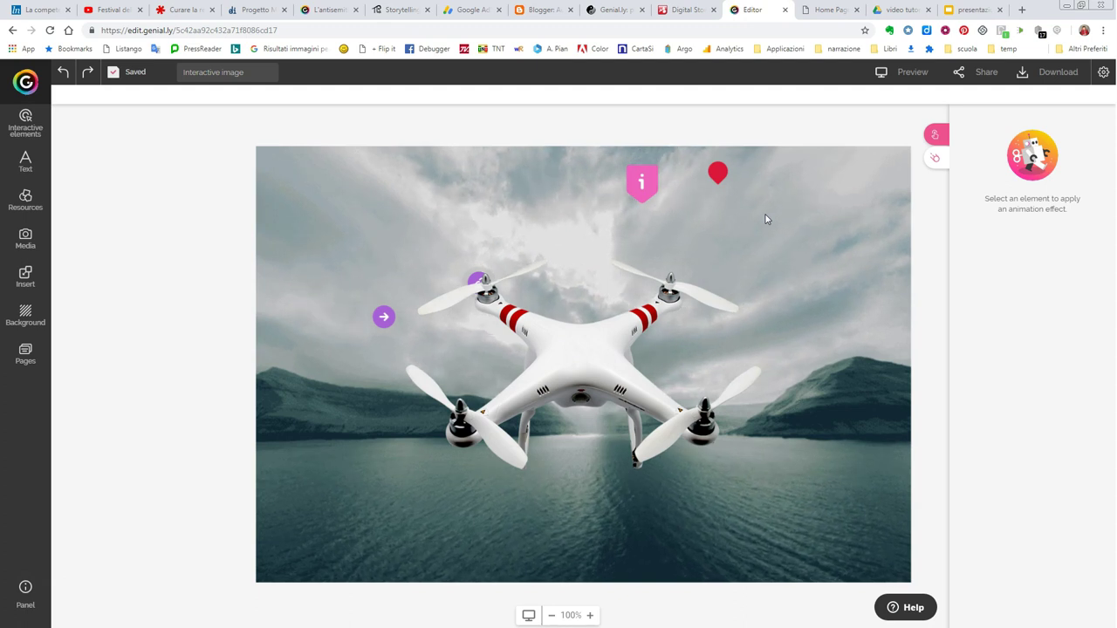
- Check the download option for the genially and return to the editor
left_click(1025, 73)
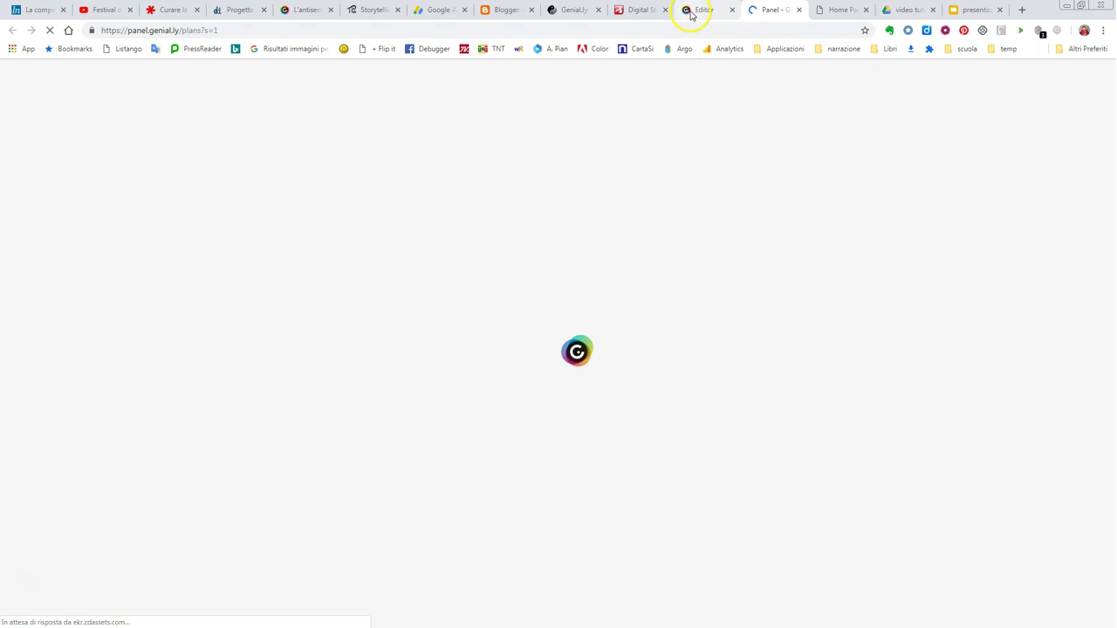
left_click(694, 9)
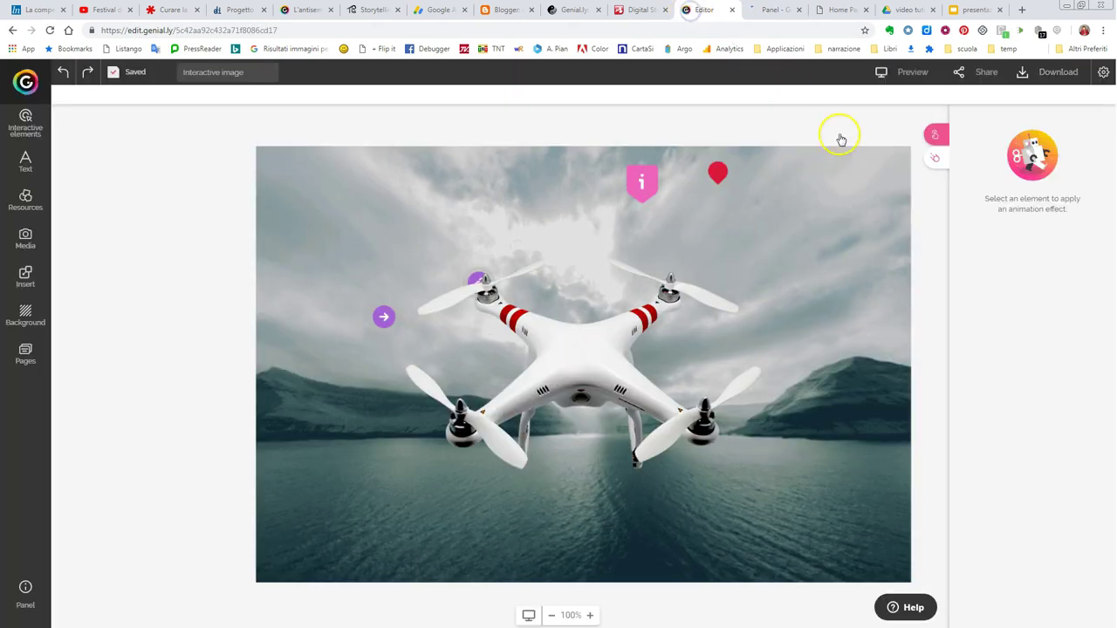
- Examine the sharing options for the genially: page link, iframe and script embed codes, e-mail sending and social networks
left_click(984, 74)
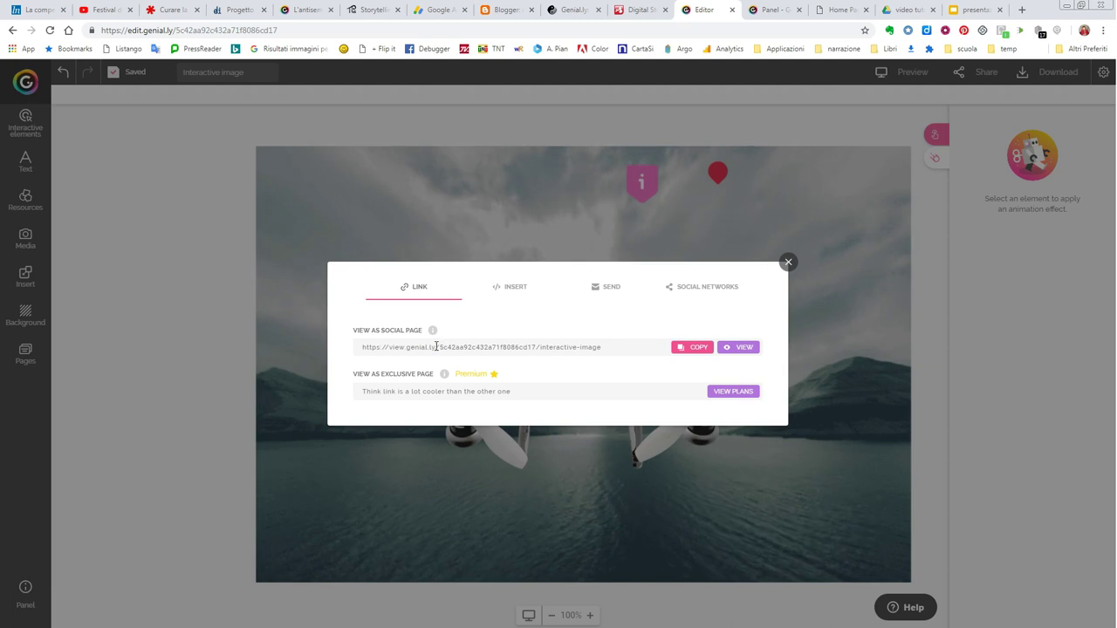
left_click(512, 288)
left_click(408, 284)
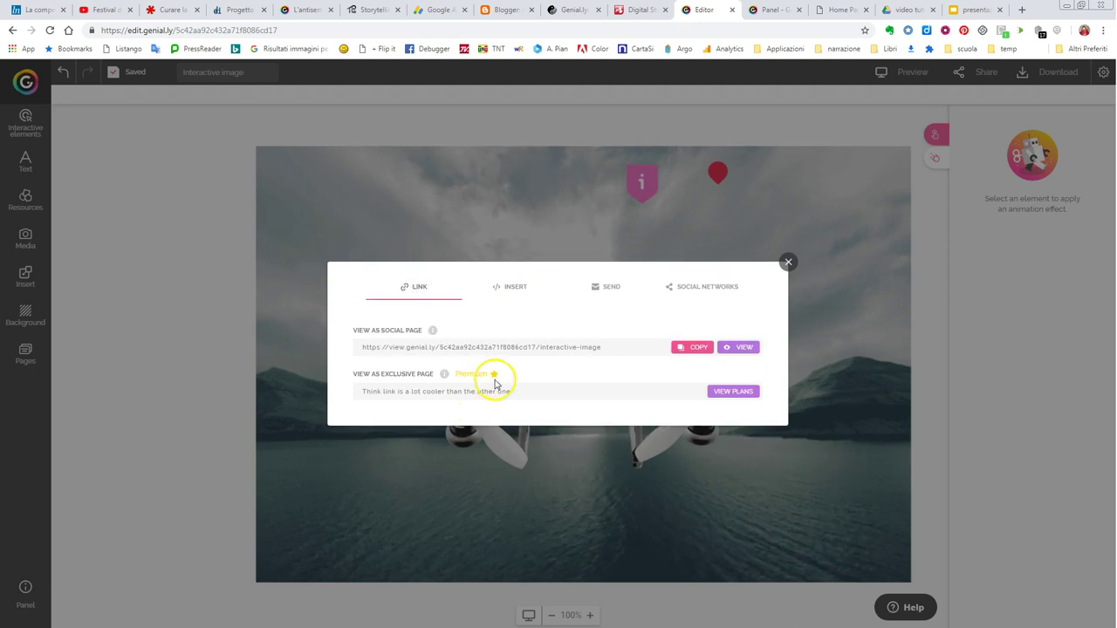
left_click(526, 290)
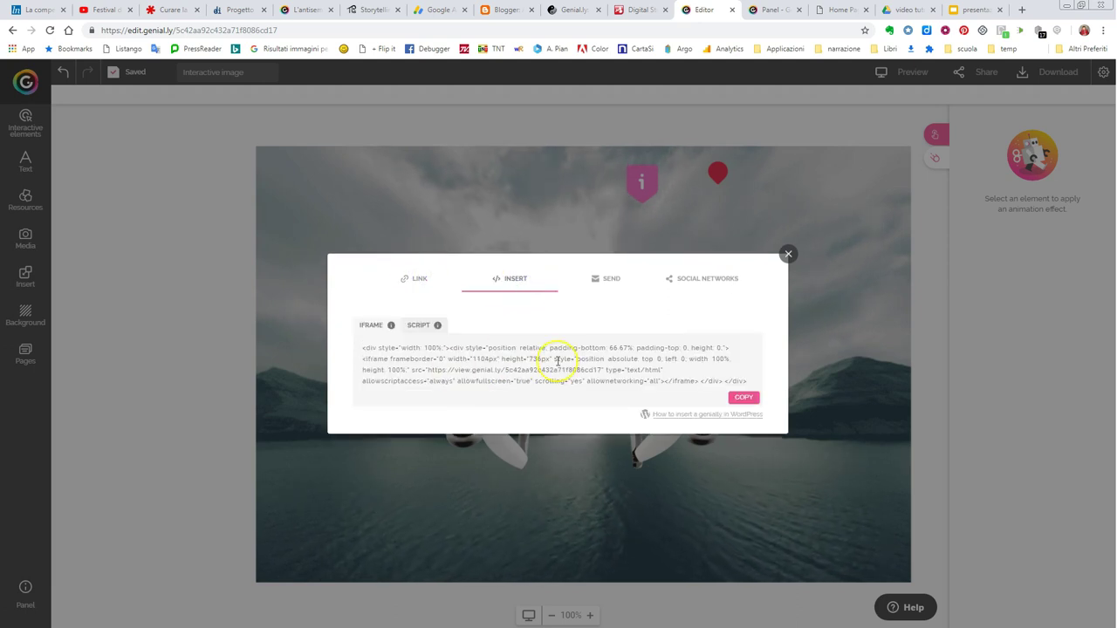
left_click(414, 327)
left_click(376, 310)
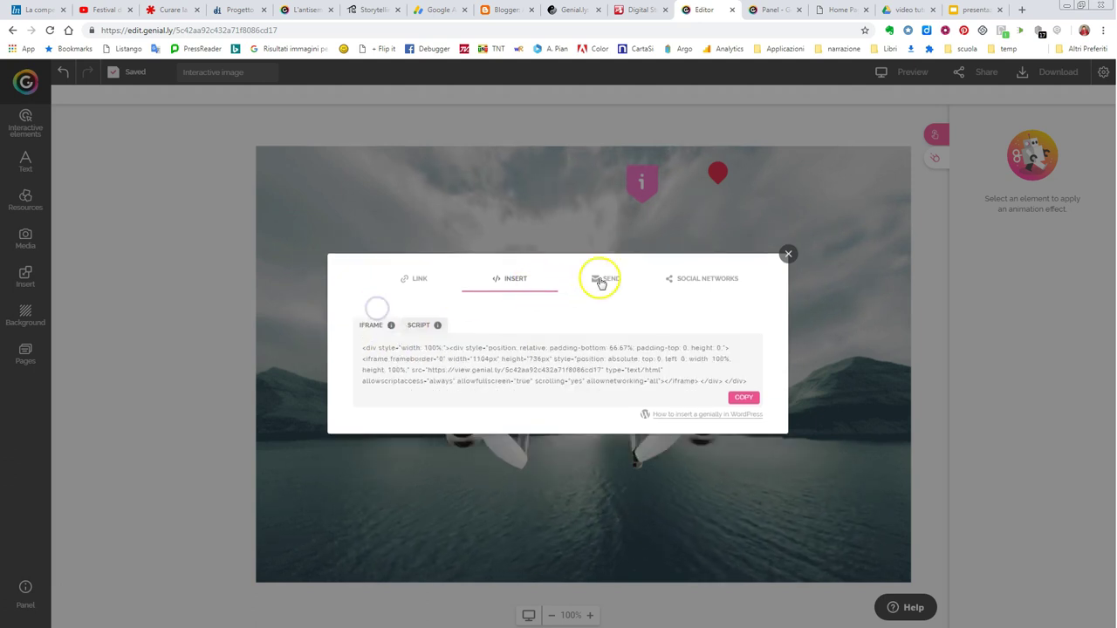
left_click(599, 281)
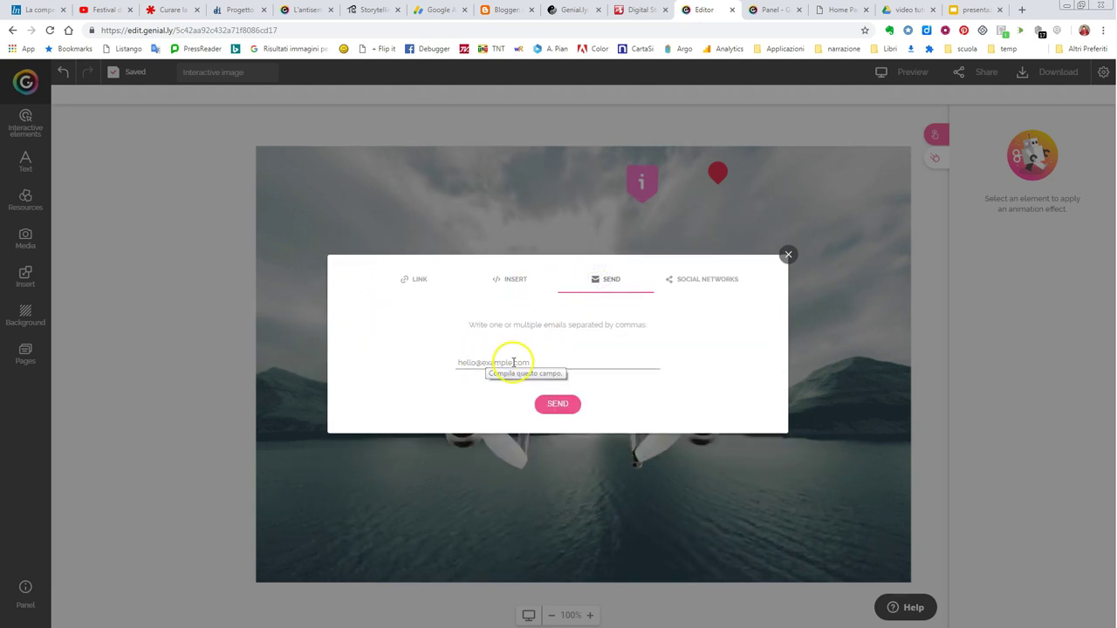
left_click(702, 284)
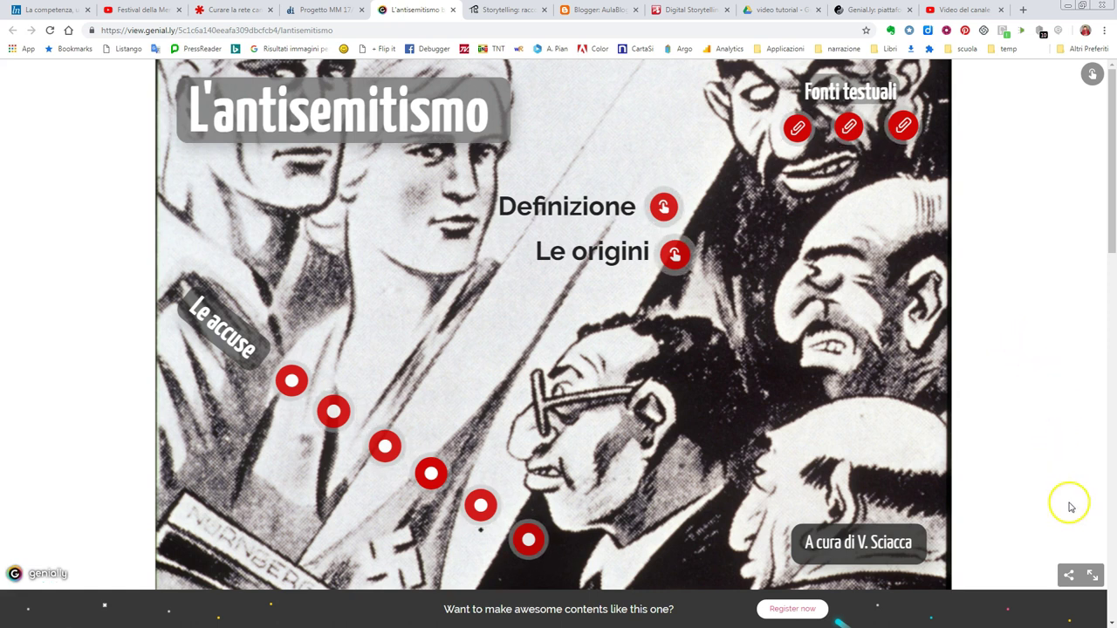
- Show the published "L'antisemitismo" interactive image in full screen
left_click(1091, 576)
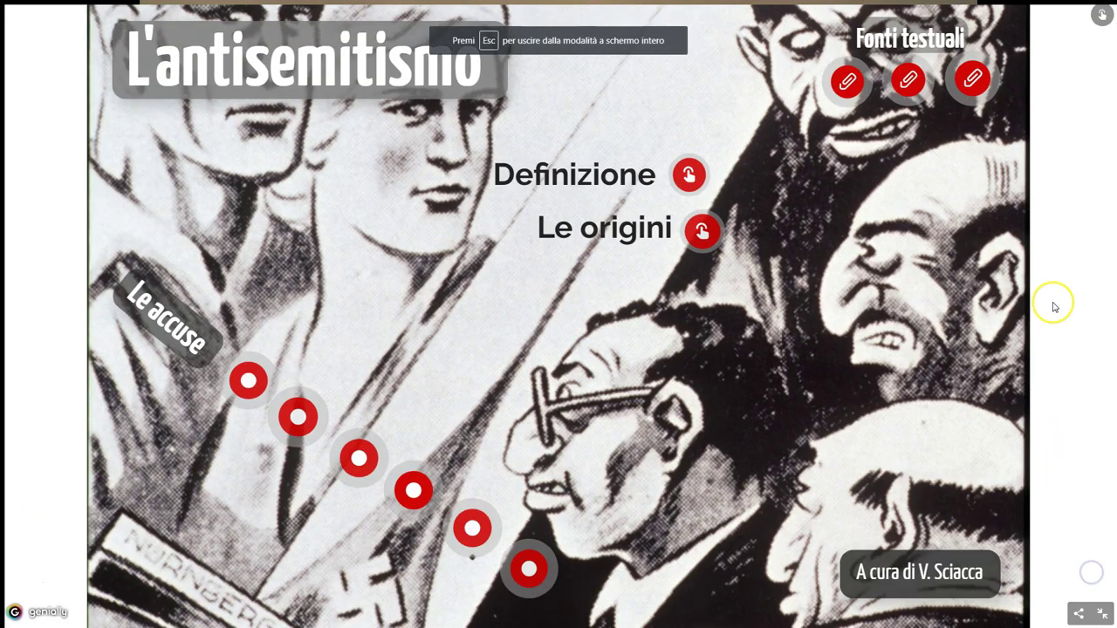